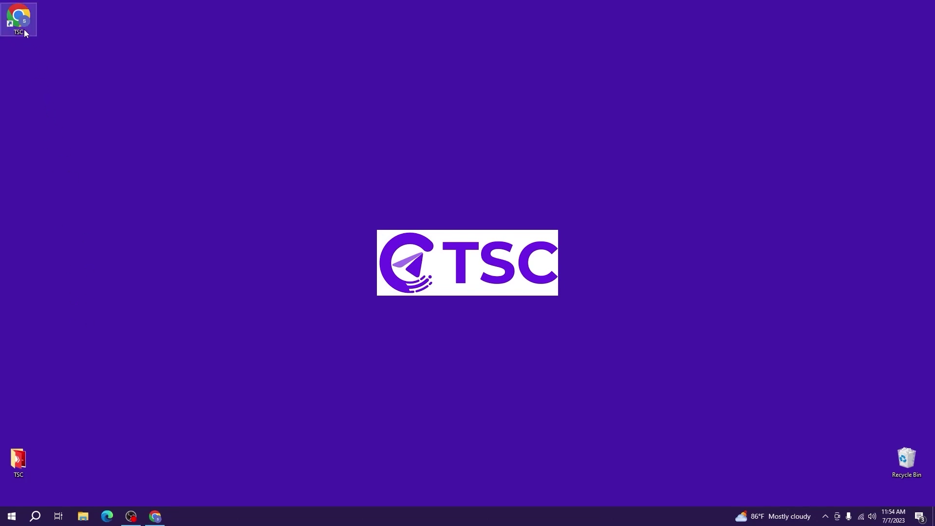
Launch Chrome, go to telegramsignalcopier.com and log in with the saved credentials
double_click(23, 29)
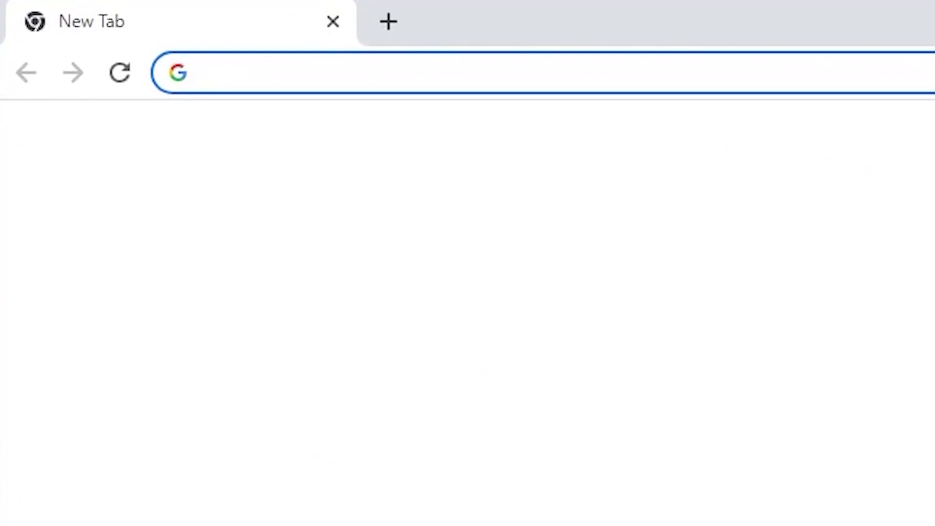
type("telegramsignalcopier.com")
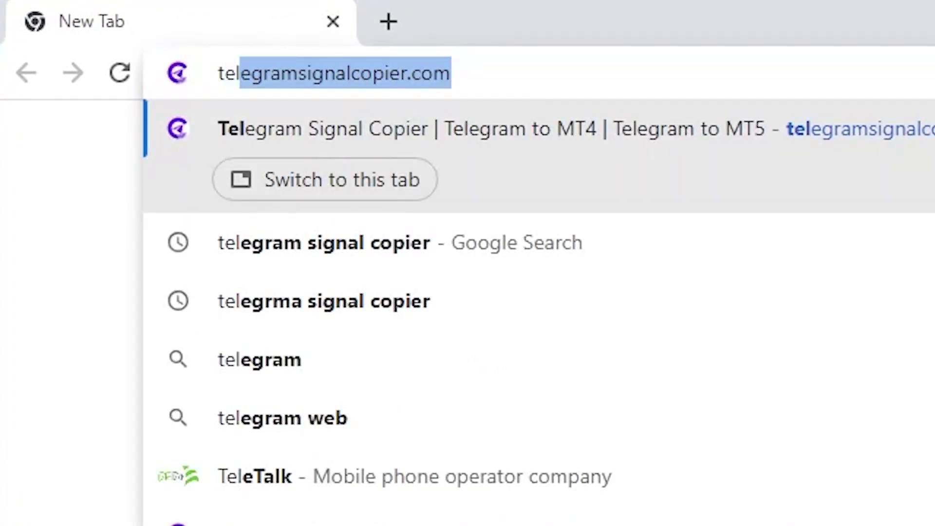
key("Right")
key("Return")
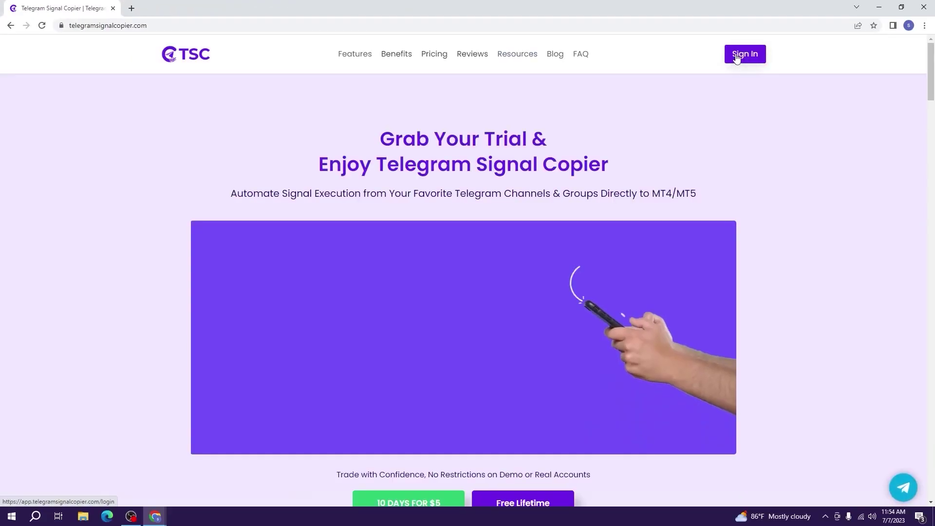
left_click(737, 57)
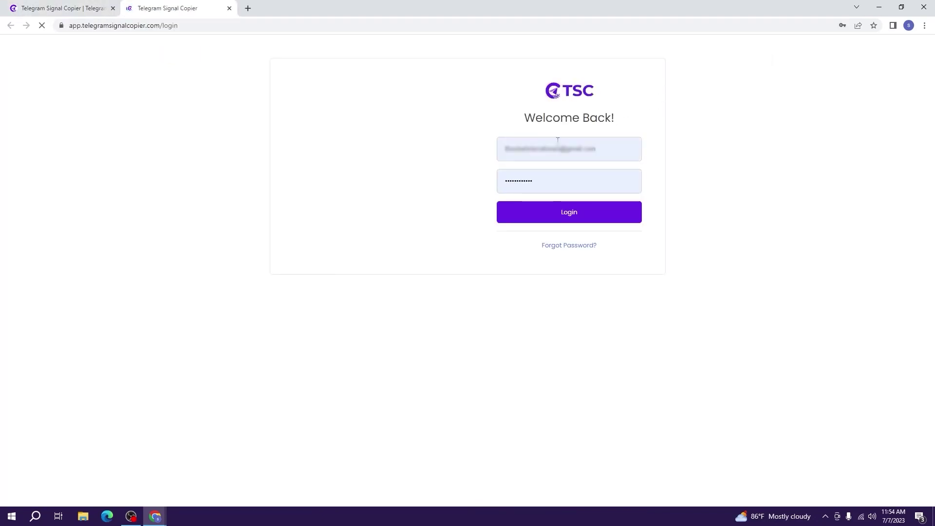
left_click(507, 211)
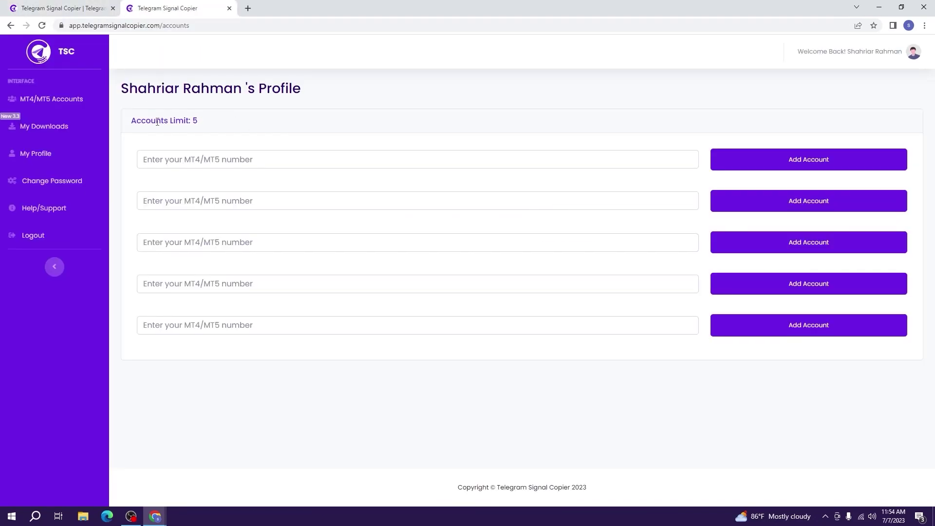
Show the My Downloads page with the TSC 3.3 builds and bring up File Explorer
left_click(61, 126)
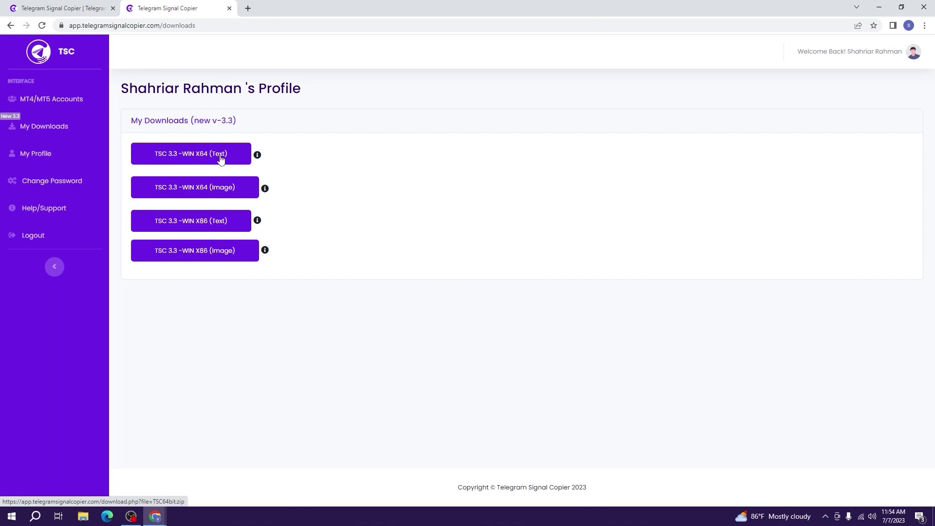
left_click(87, 521)
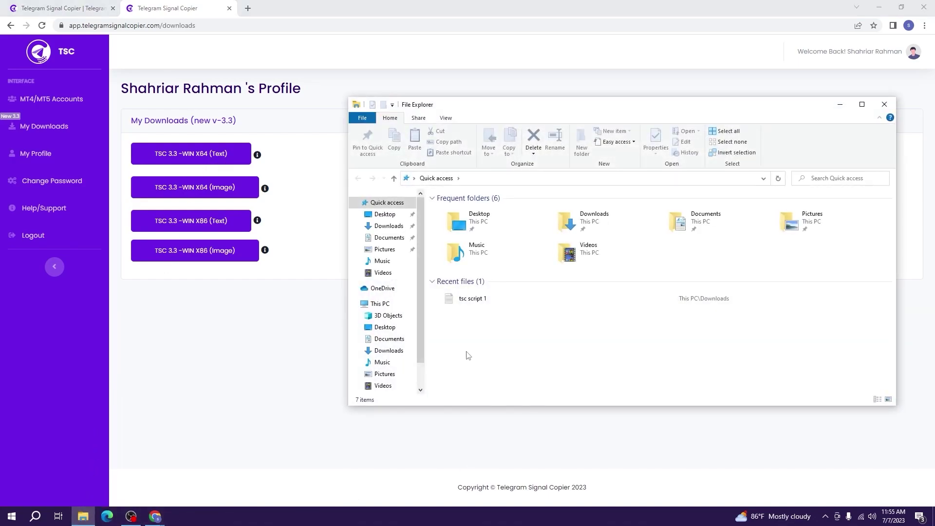
Check This PC's properties for a 64-bit system type, then close both windows
left_click(389, 308)
right_click(648, 321)
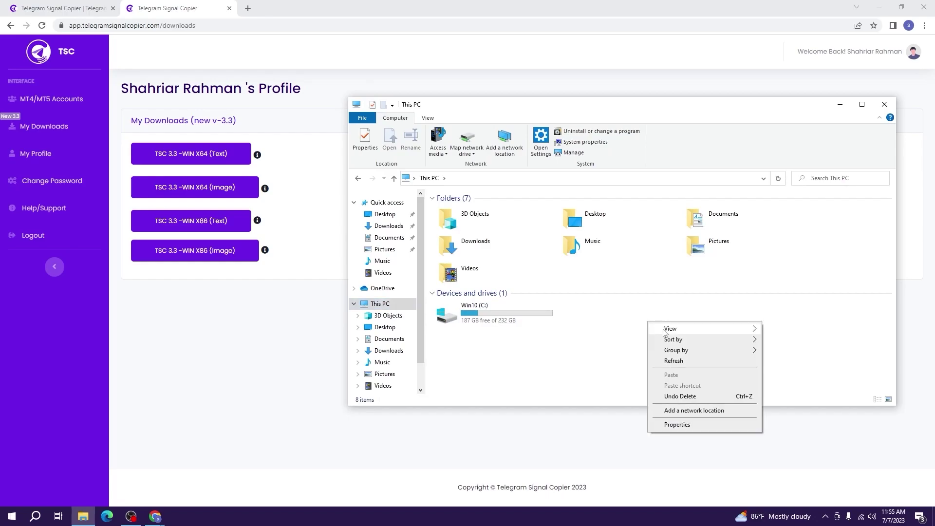
left_click(710, 425)
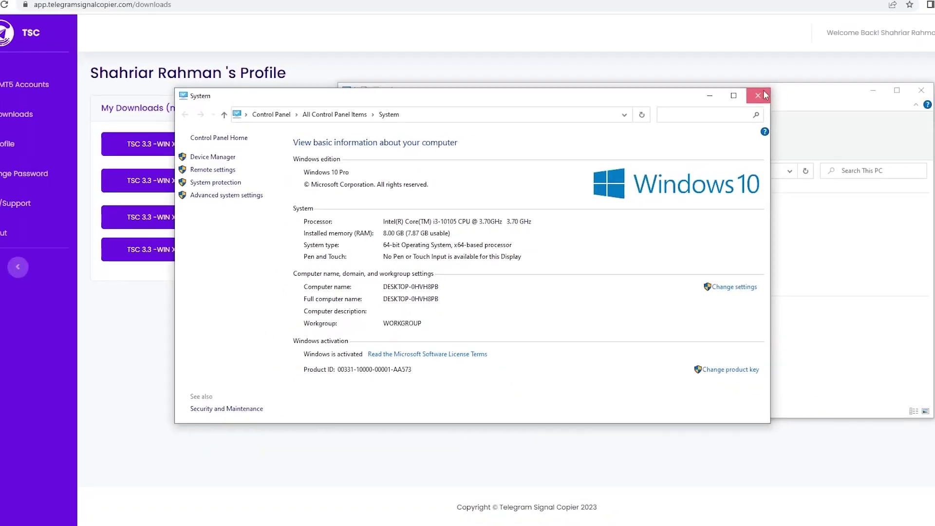
left_click(766, 96)
left_click(881, 106)
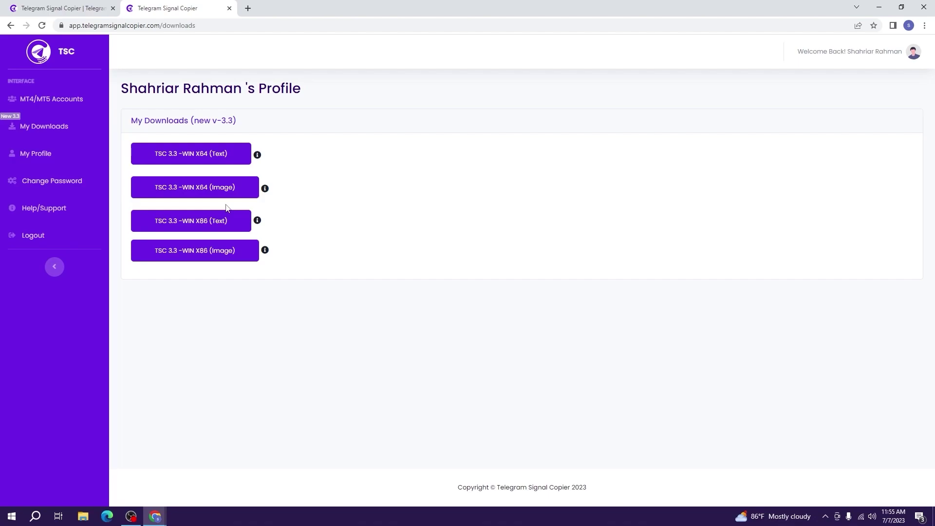
Download the TSC 3.3 WIN X64 (Text) package as TSC64bit.zip and reveal it in Downloads
left_click(221, 159)
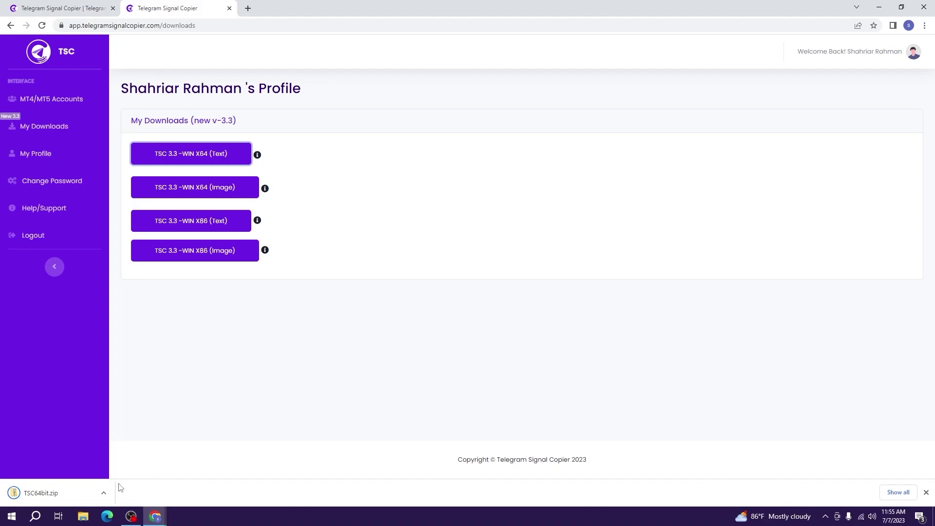
left_click(104, 494)
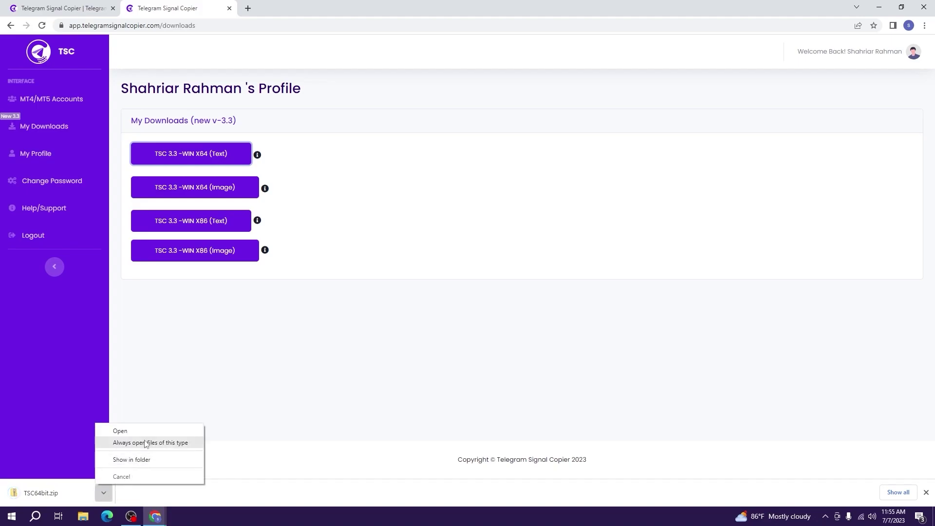
left_click(132, 460)
right_click(475, 223)
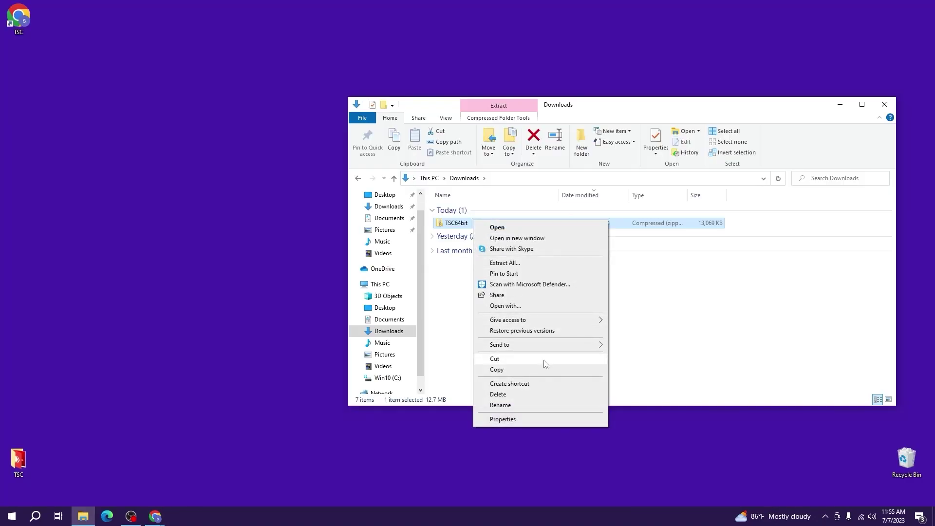
Extract all of TSC64bit.zip onto the Desktop and close the Explorer windows
left_click(504, 263)
left_click(572, 215)
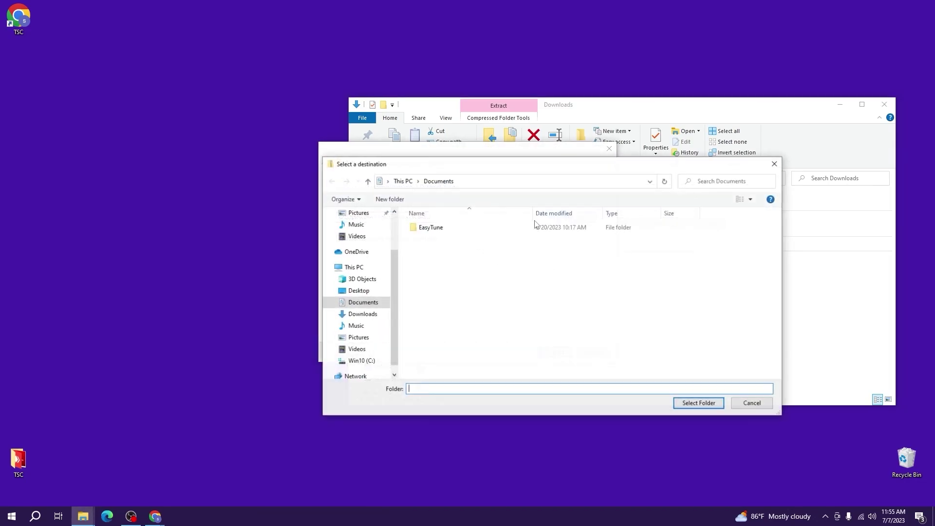
left_click(360, 291)
left_click(698, 403)
left_click(555, 352)
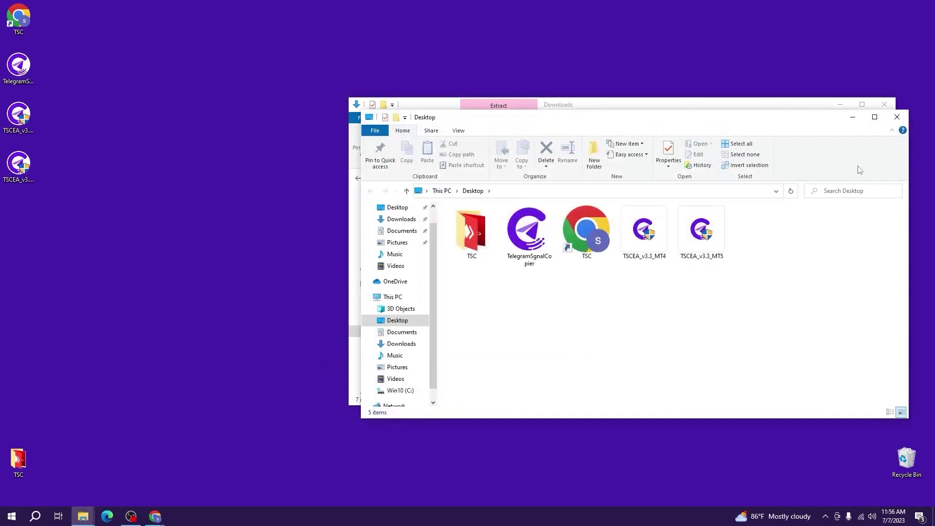
left_click(899, 112)
left_click(893, 107)
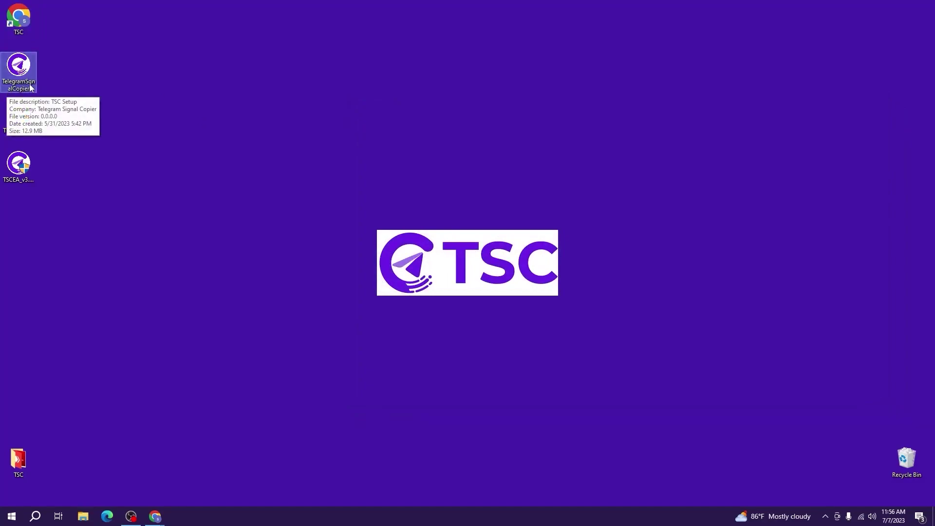
Inspect the TSCEA_v3.3 MT4 and MT5 files, then select the 12.9 MB TelegramSignalCopier setup
left_click(21, 119)
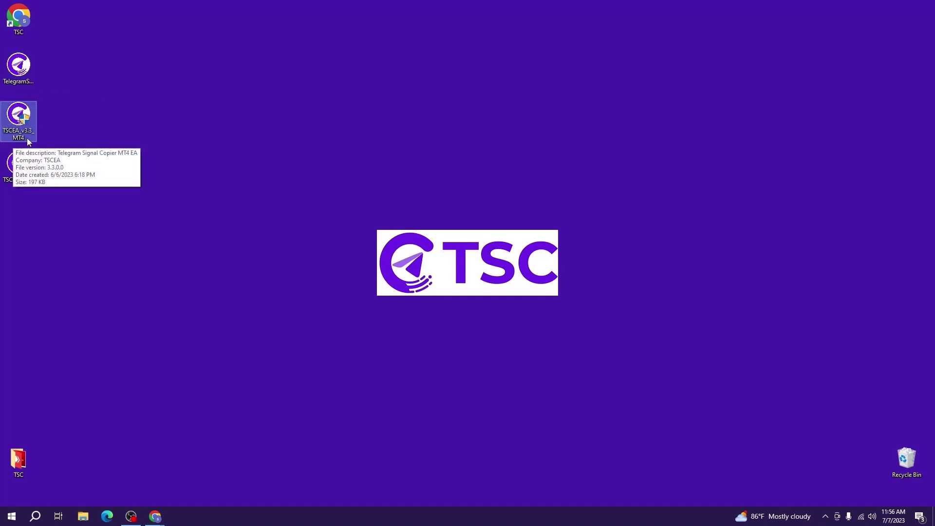
left_click(19, 168)
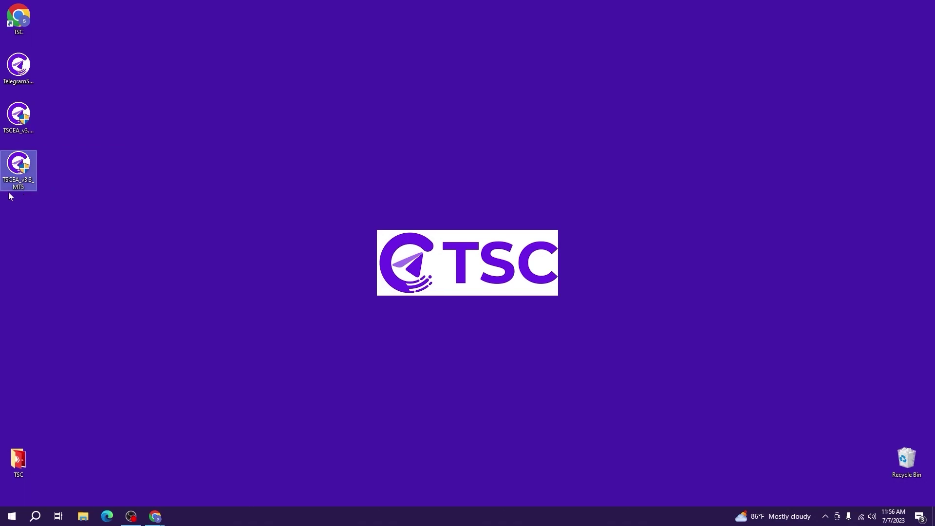
mouse_move(29, 192)
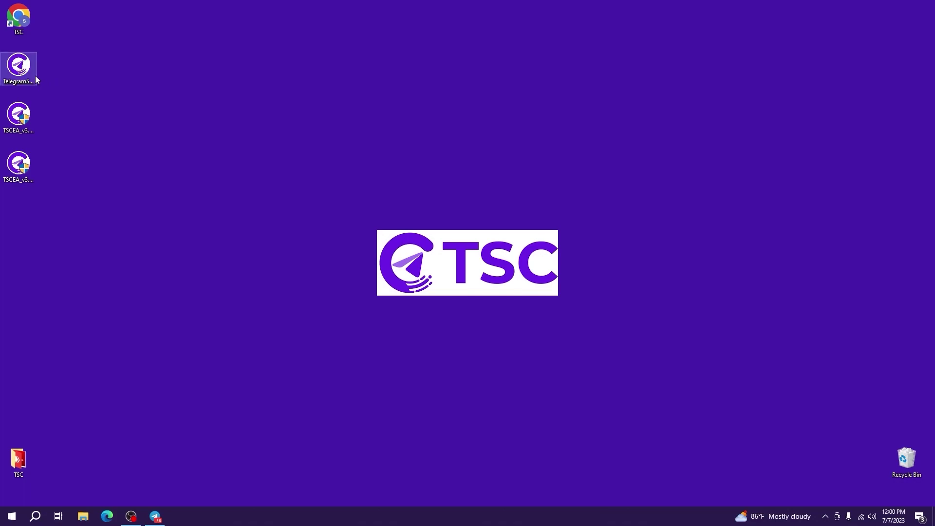
left_click(18, 87)
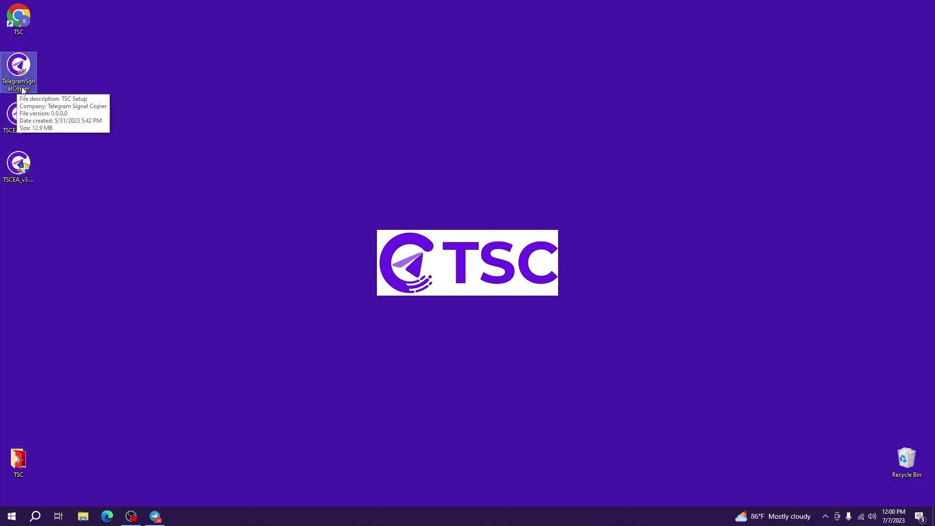
Launch the TelegramSignalCopier installer and choose Run anyway past the SmartScreen warning
double_click(22, 87)
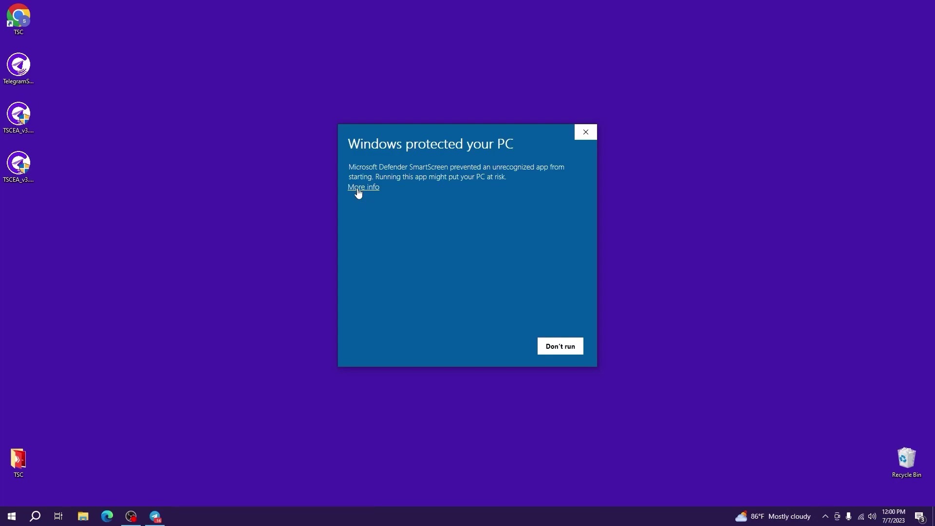
left_click(361, 188)
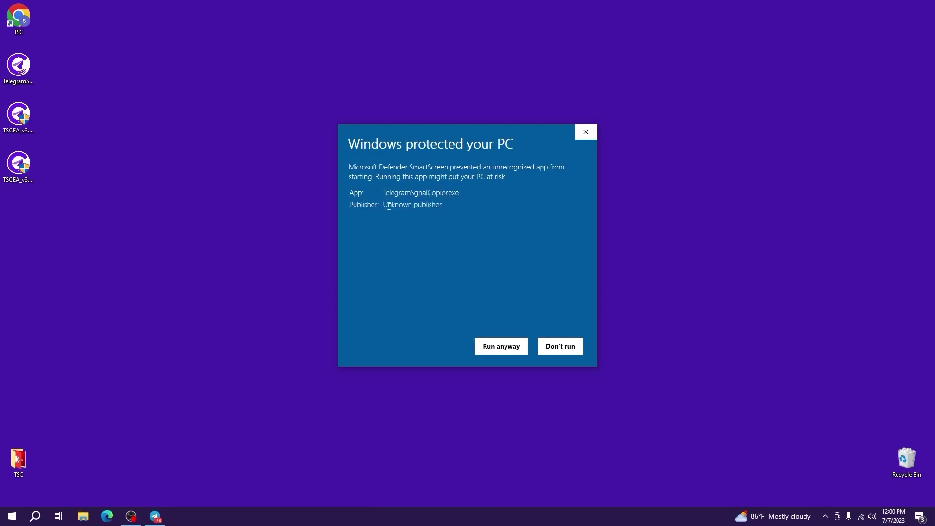
left_click(489, 348)
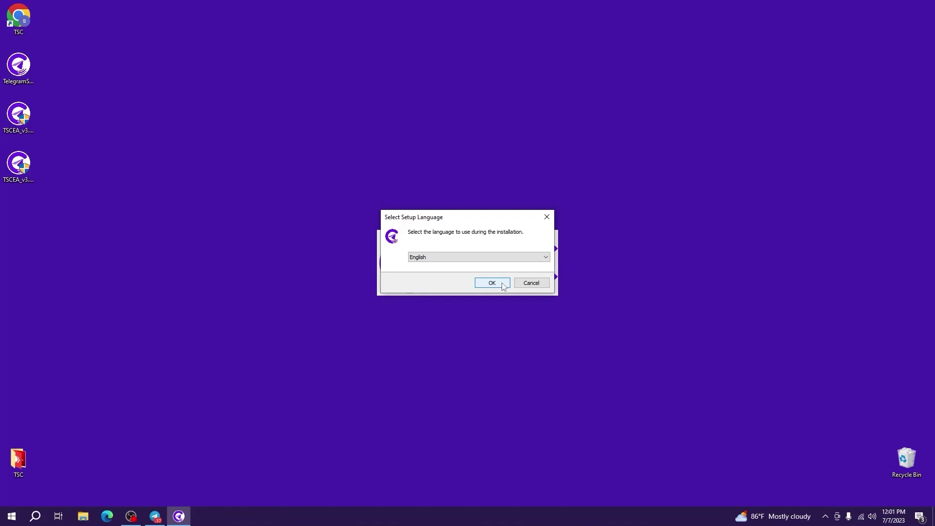
Install TSC 3.3 in English with a desktop shortcut and finish the wizard
left_click(502, 284)
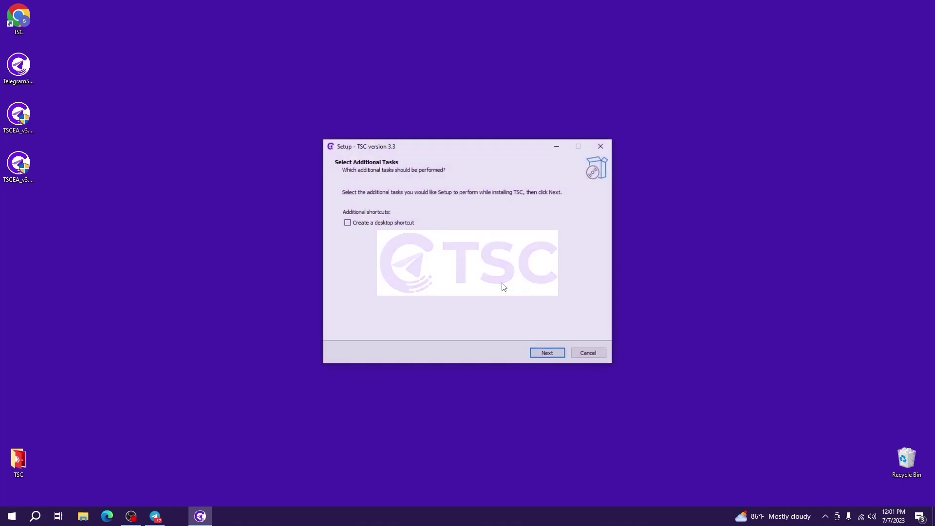
left_click(362, 225)
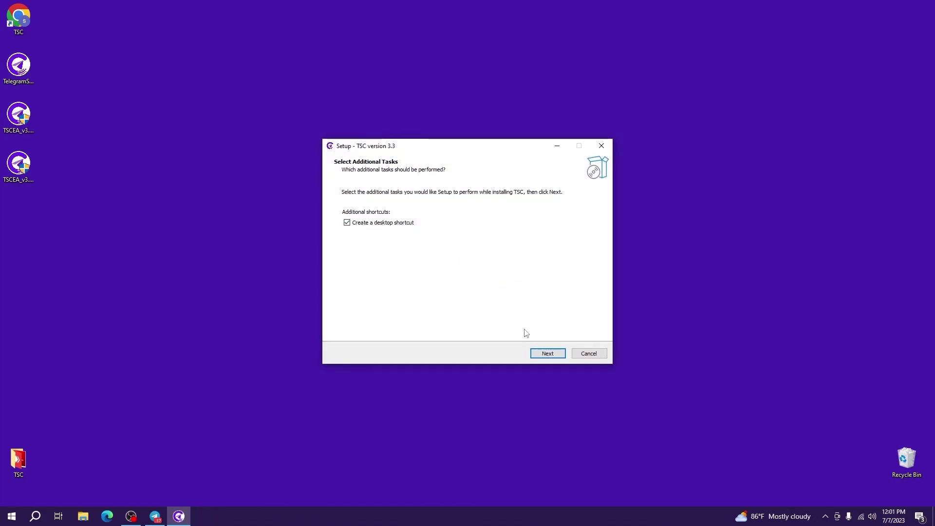
left_click(546, 354)
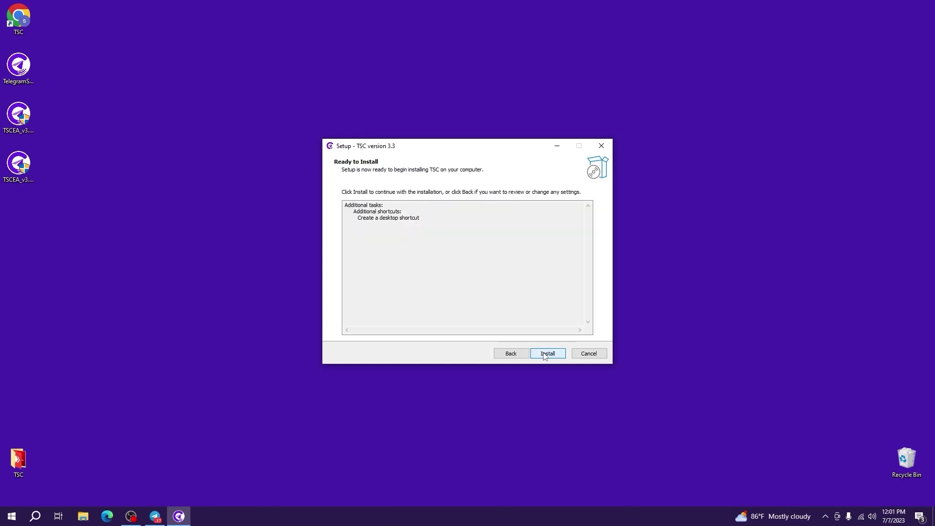
left_click(544, 355)
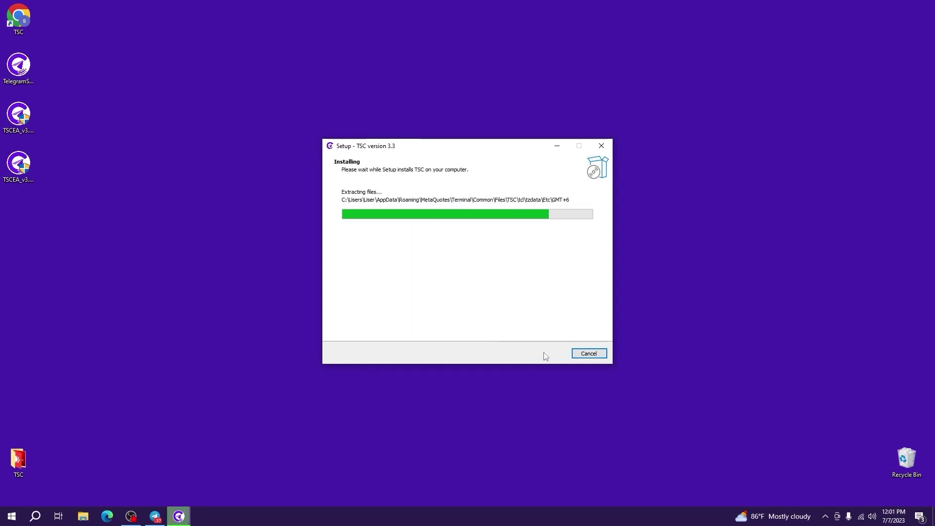
left_click(546, 353)
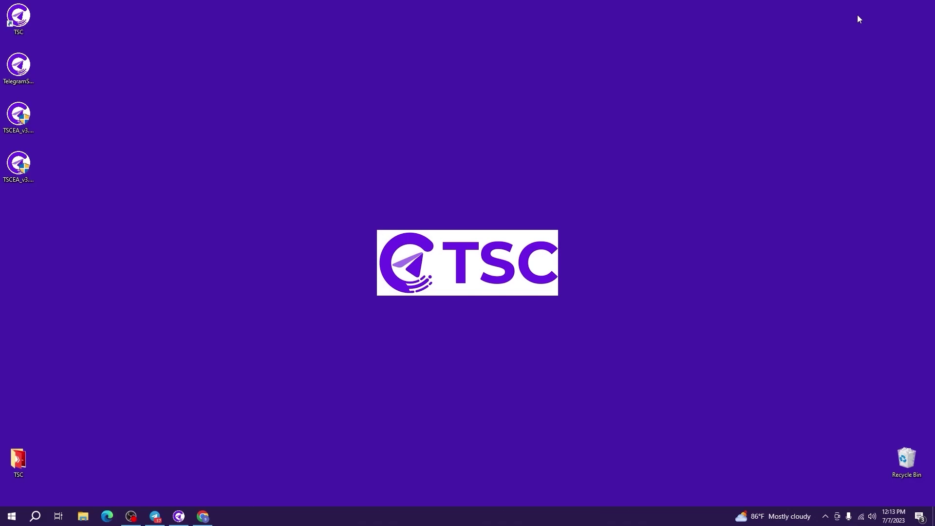
In Chrome, edit My Profile, replacing Telegram Number 0 with the user's phone number, and update
left_click(202, 517)
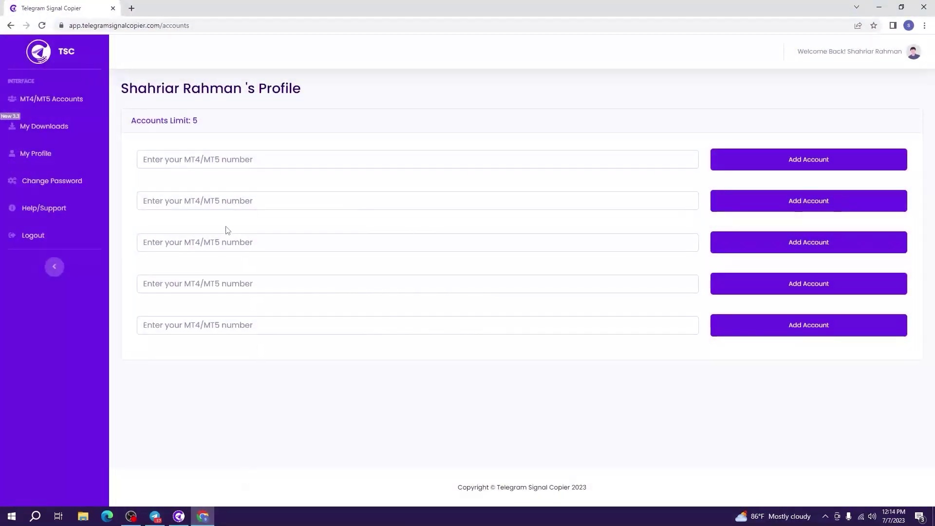
left_click(60, 154)
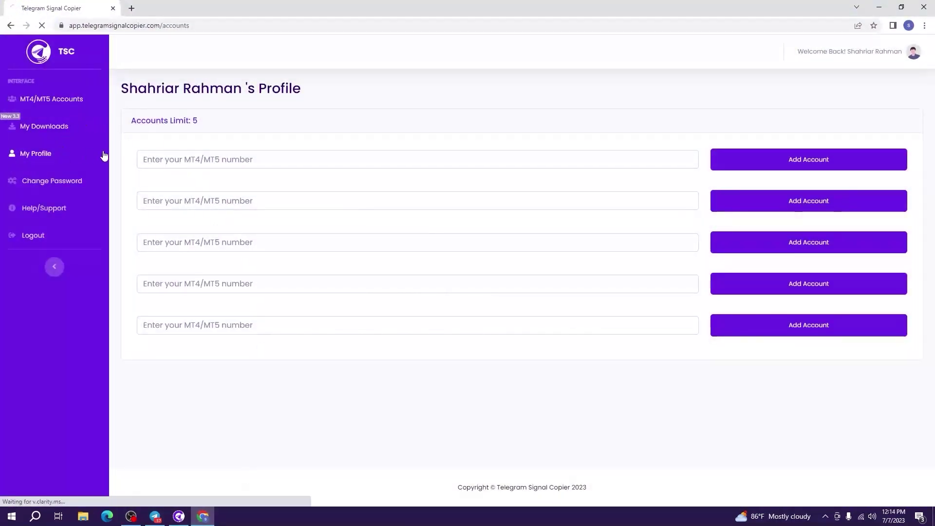
left_click(173, 155)
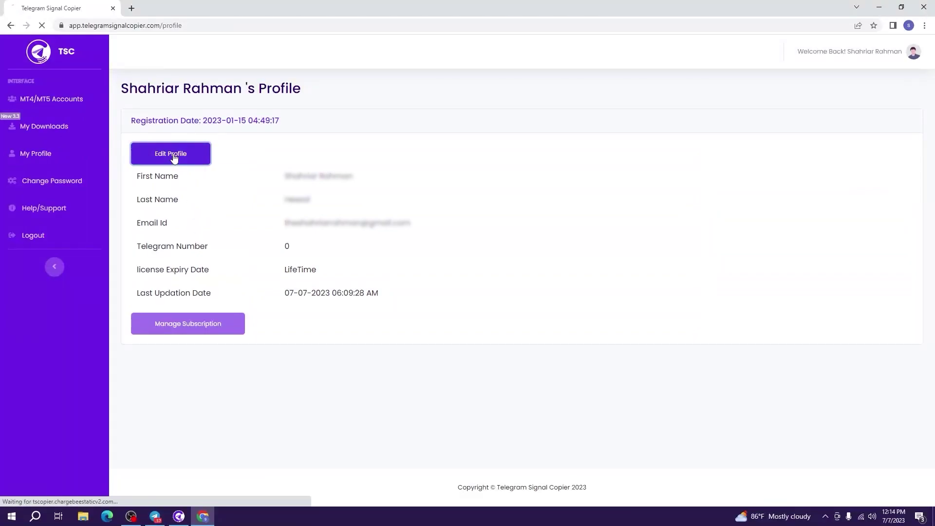
left_click(450, 244)
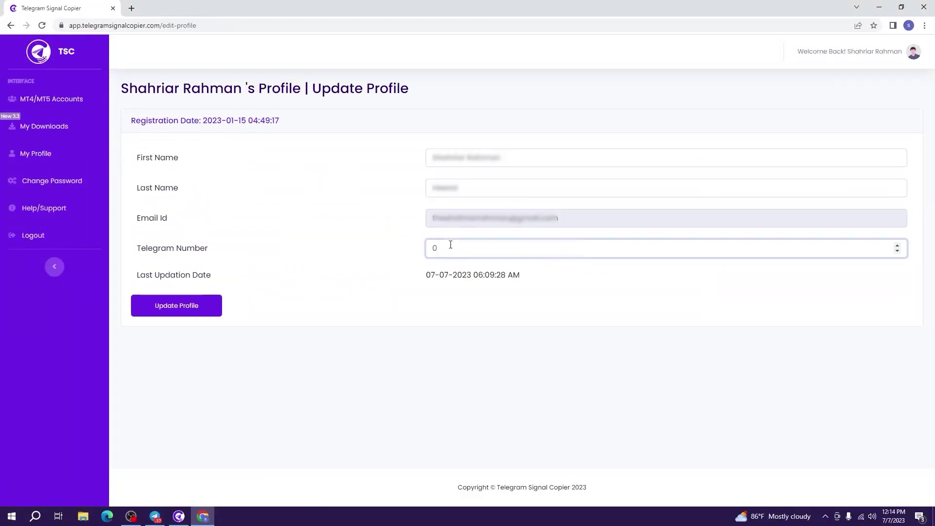
key("BackSpace")
left_click(195, 314)
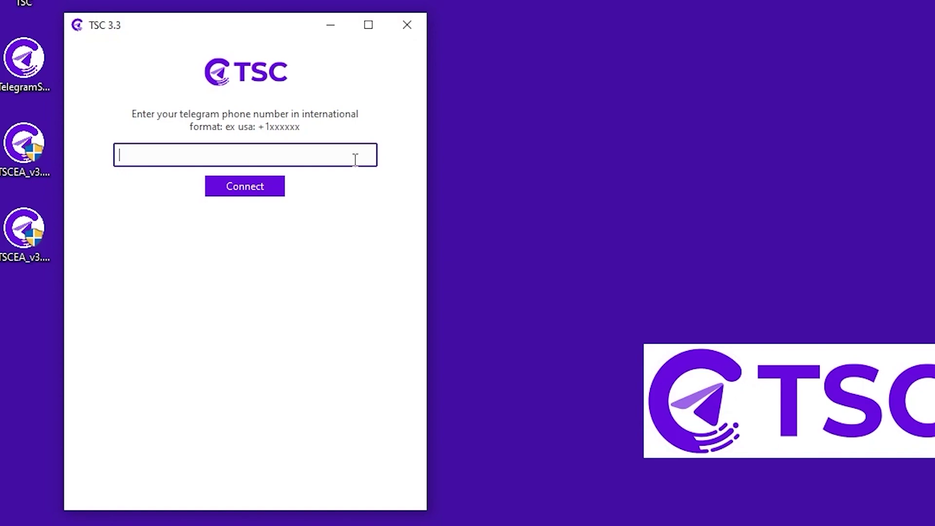
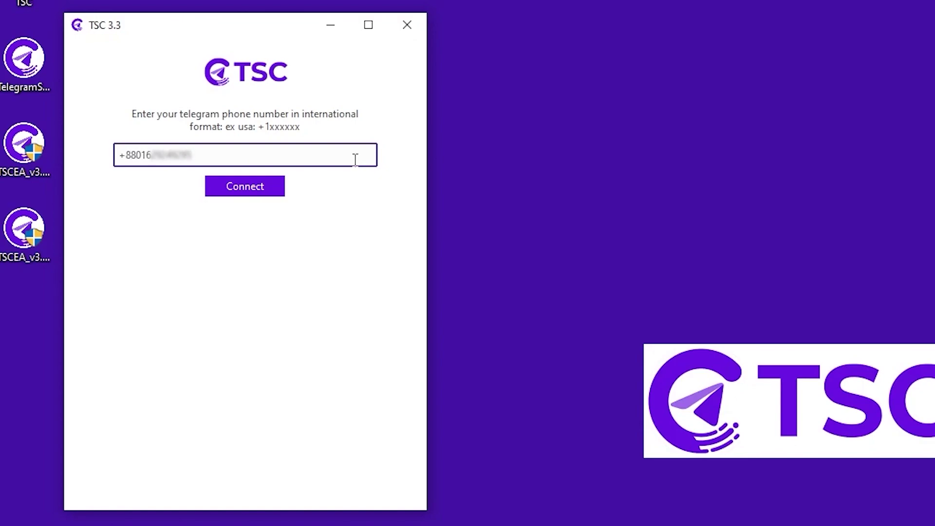
Connect TSC 3.3 with the user's phone number in international format and confirm the licensed status
key("Return")
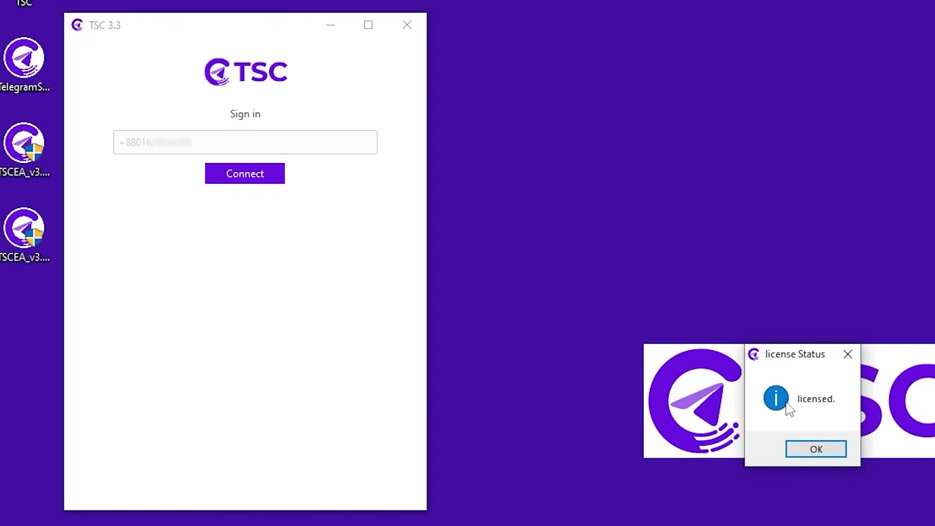
left_click(822, 450)
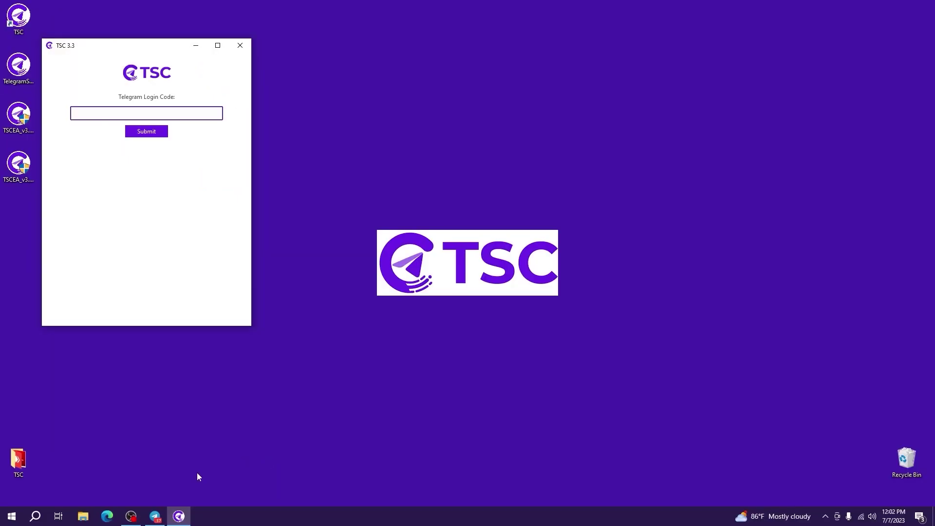
Switch to Telegram to read the login code in service notifications
left_click(155, 516)
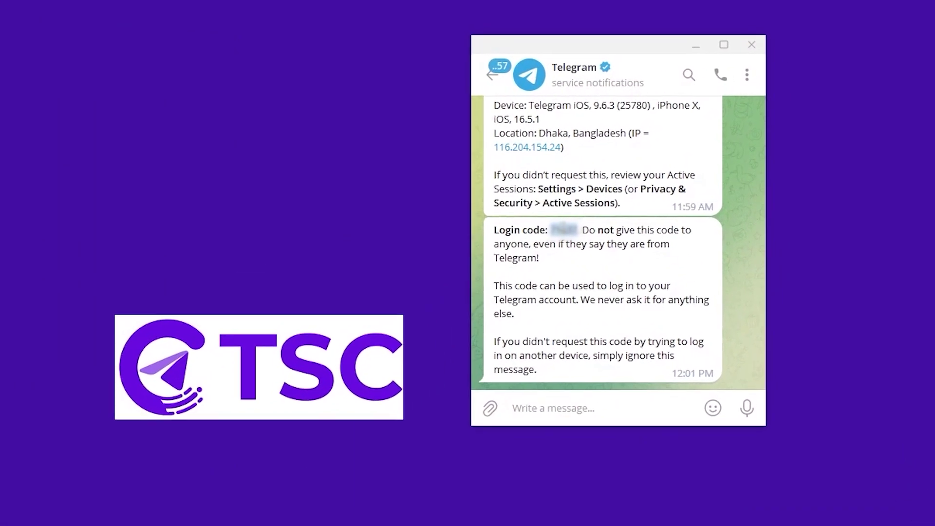
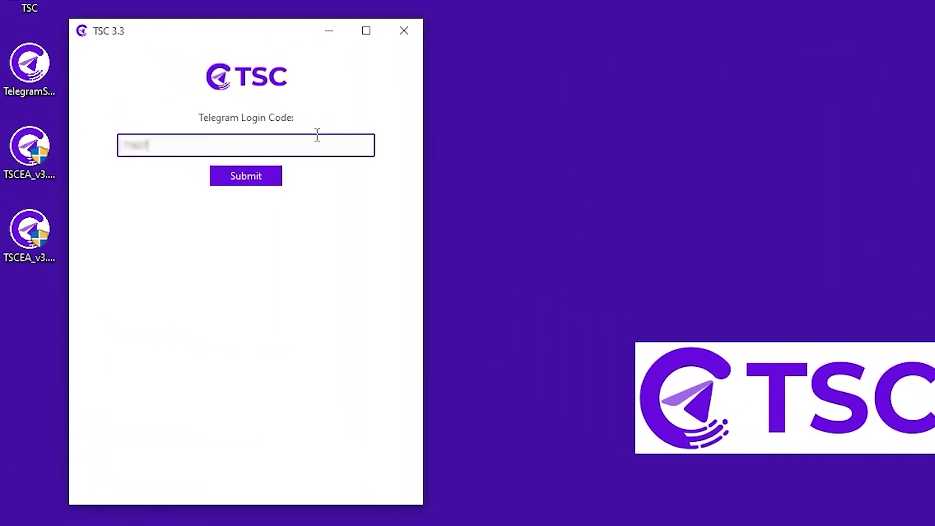
Submit the Telegram login code, then enter the two-factor password and connect
left_click(266, 181)
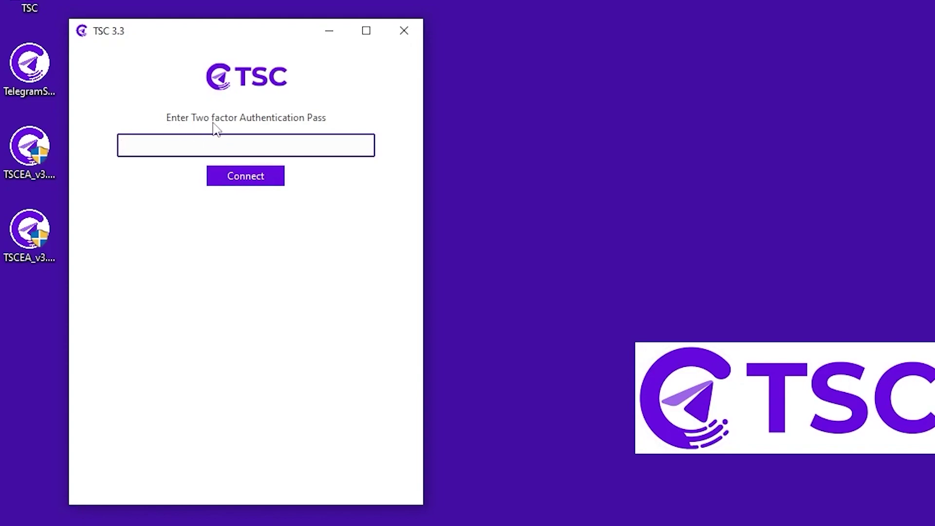
left_click(287, 147)
left_click(287, 146)
type("12345")
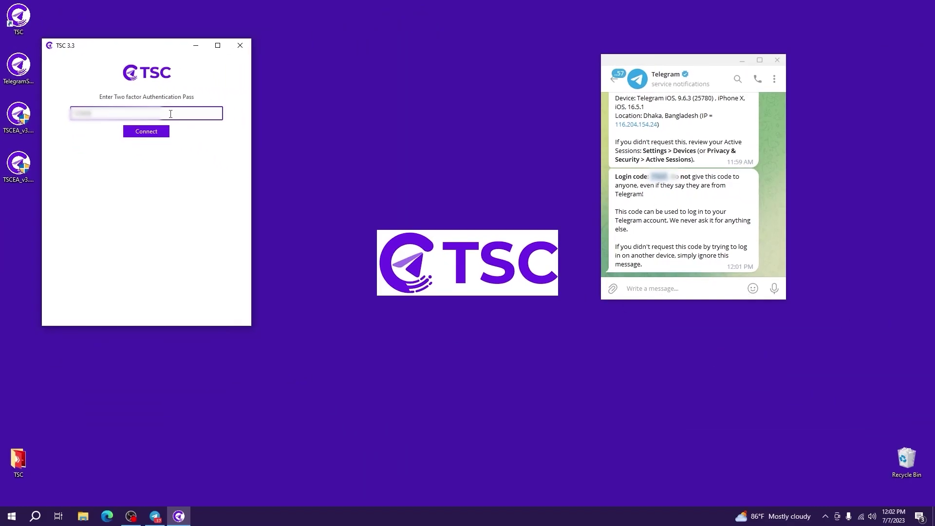
left_click(262, 181)
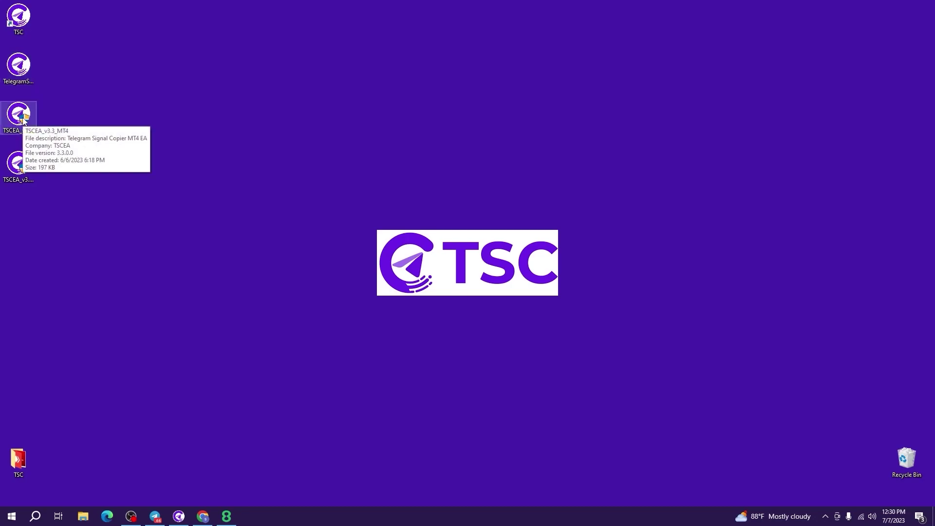
Arrange and check the TSCEA_v3.3 MT4 and MT5 installers on the desktop
left_click_drag(23, 158, 60, 111)
left_click(18, 136)
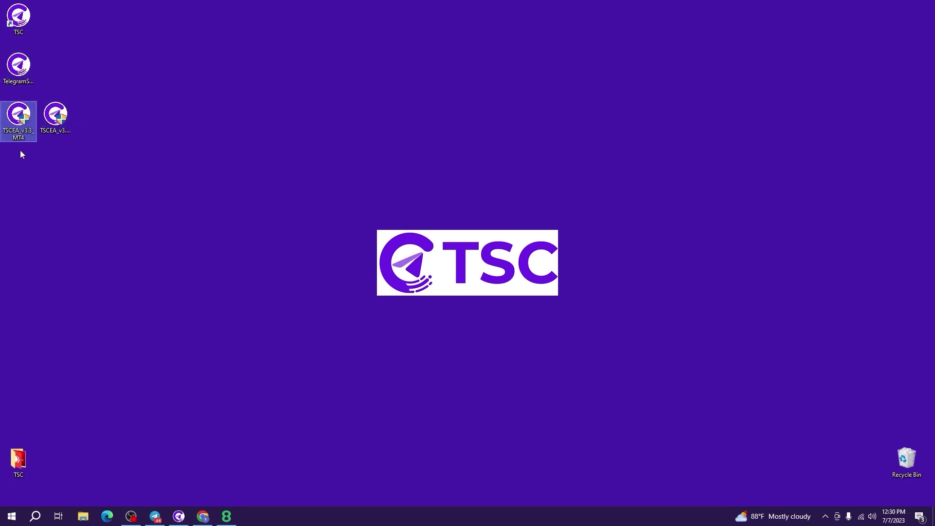
left_click(61, 125)
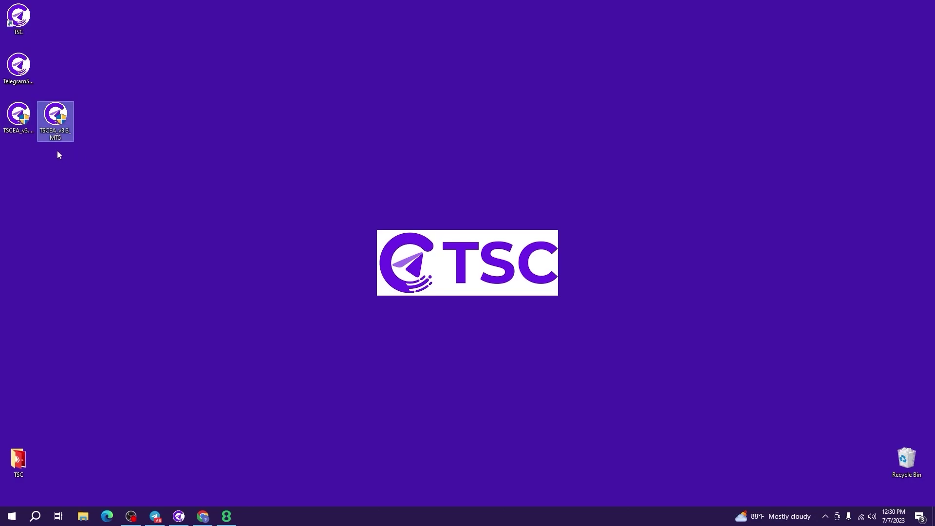
left_click(57, 152)
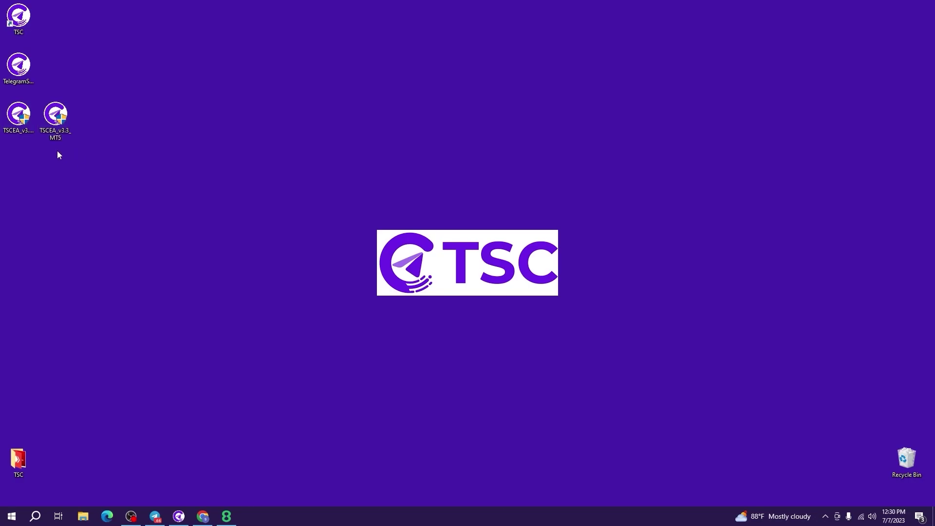
left_click(226, 516)
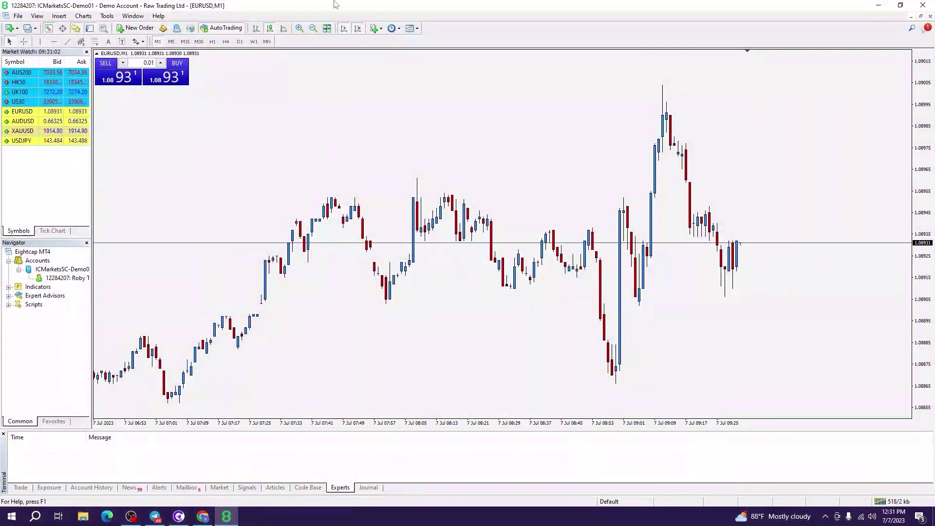
left_click(882, 5)
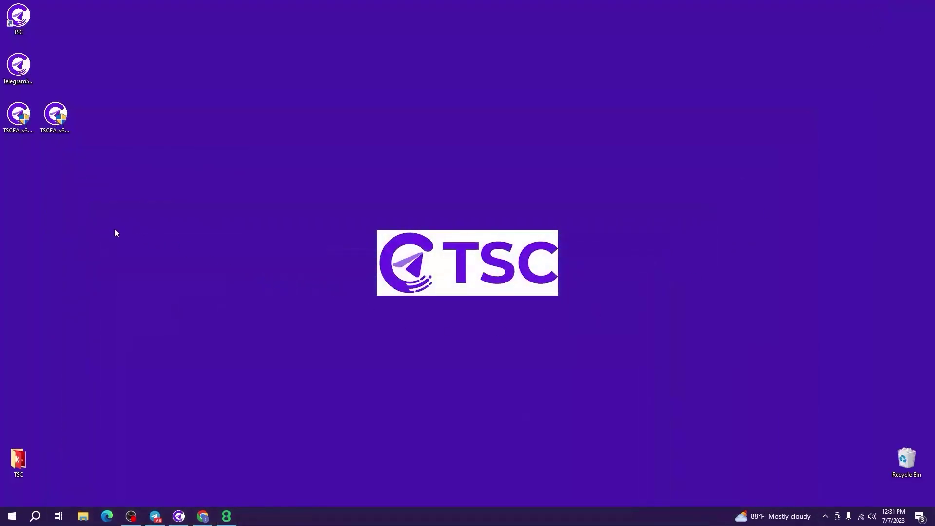
Launch the TSCEA_v3.3_MT4 installer and allow it past SmartScreen
left_click(21, 128)
double_click(21, 128)
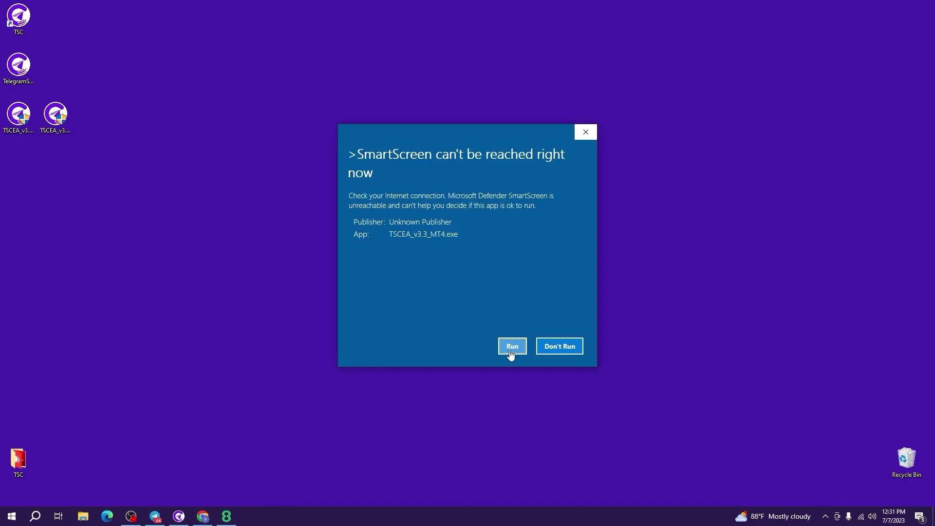
left_click(511, 351)
left_click_drag(416, 278, 367, 296)
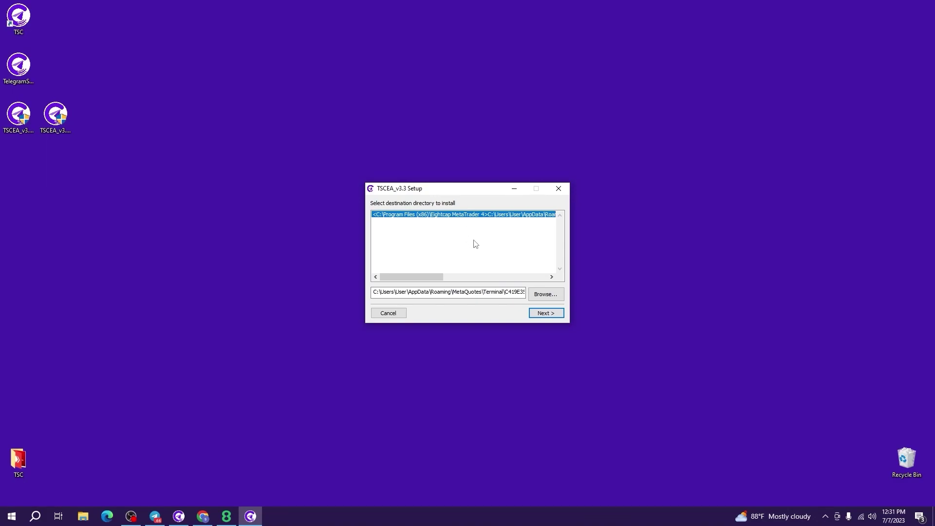
Install to the Eightcap MetaTrader 4 folder, finish setup, and restore MT4
left_click(227, 517)
left_click(226, 518)
left_click(546, 314)
left_click(546, 313)
left_click(548, 314)
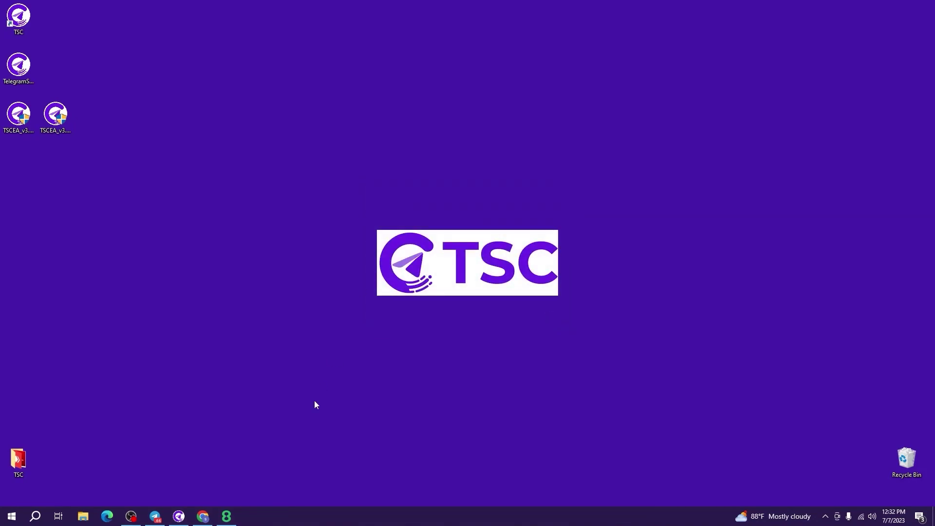
left_click(227, 516)
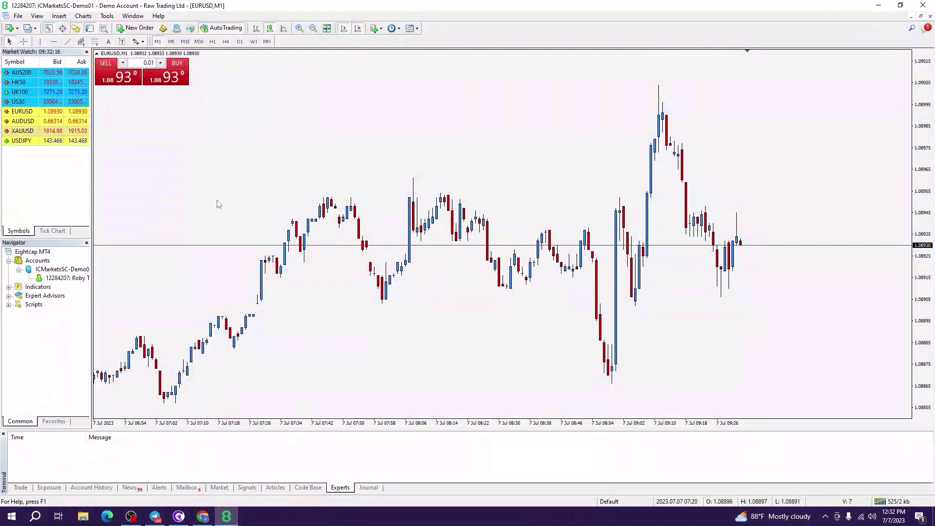
Refresh the Navigator's Expert Advisors list and select the new TSCEA_v3_03 advisor
left_click(31, 297)
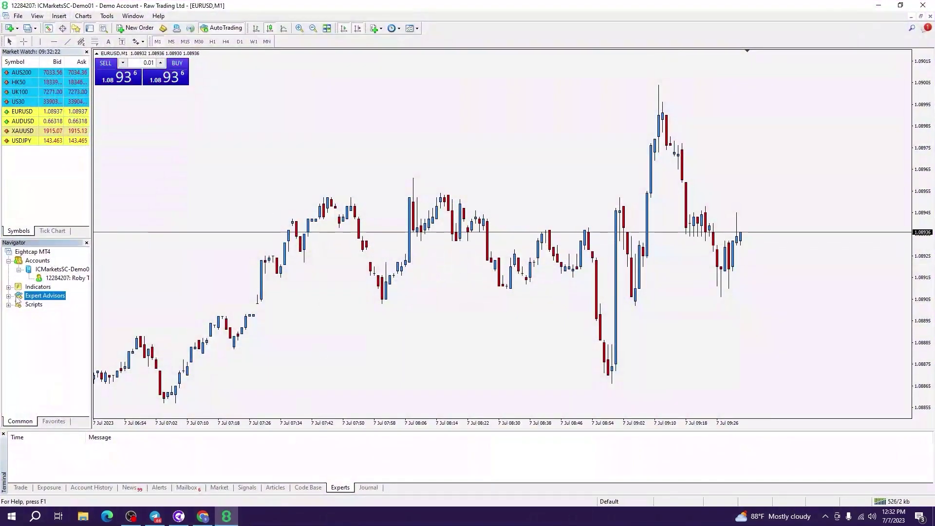
right_click(32, 298)
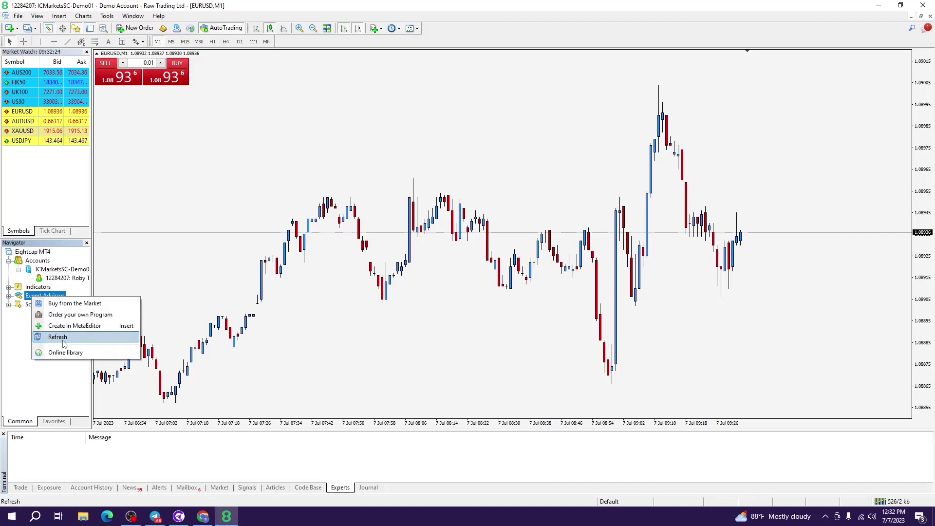
left_click(63, 340)
left_click(8, 296)
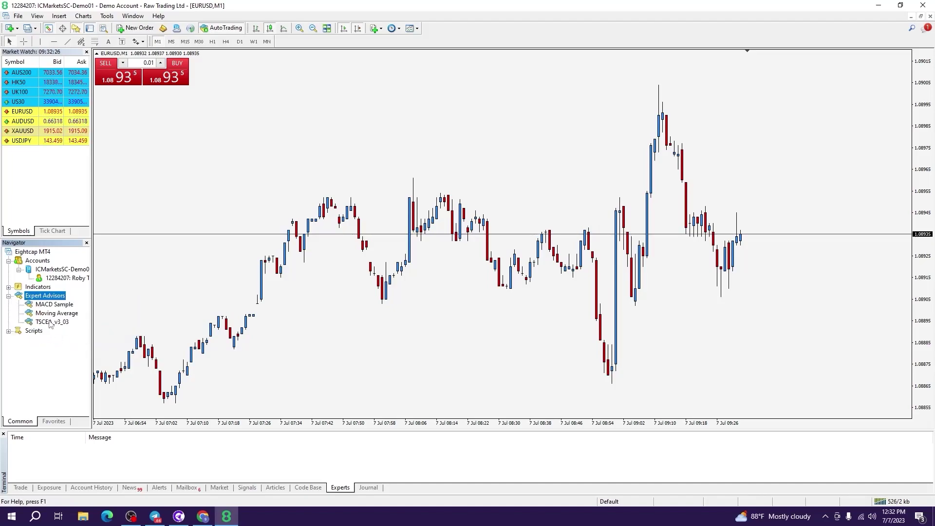
left_click(52, 323)
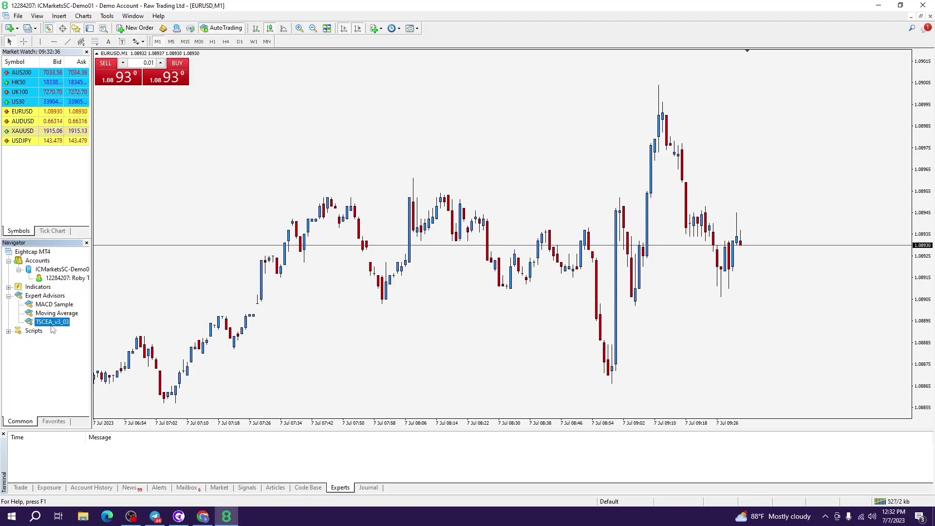
In the Expert Advisors options, keep automated trading enabled when the profile changes
left_click(106, 16)
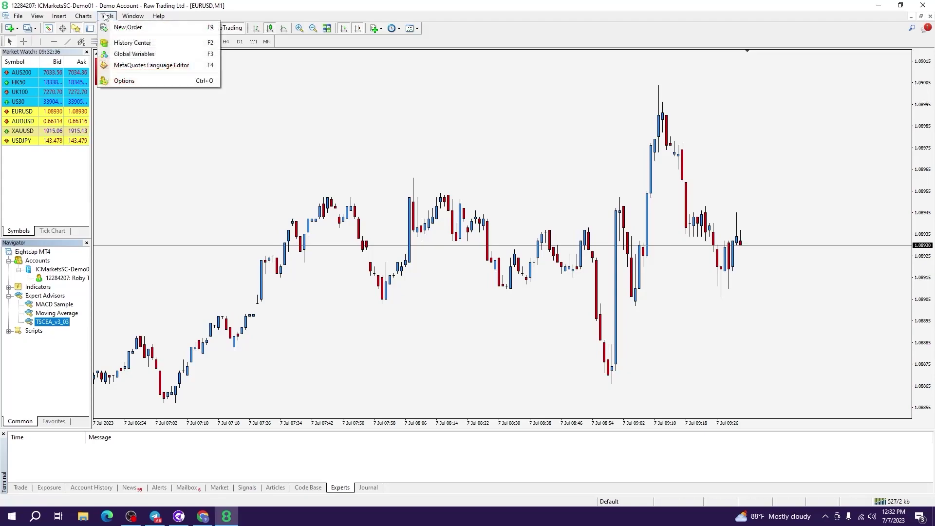
left_click(126, 81)
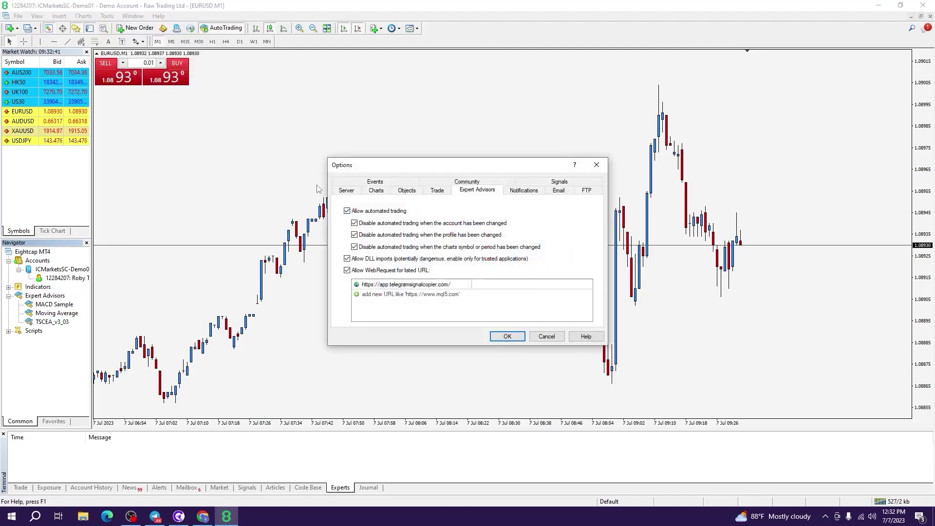
left_click(357, 235)
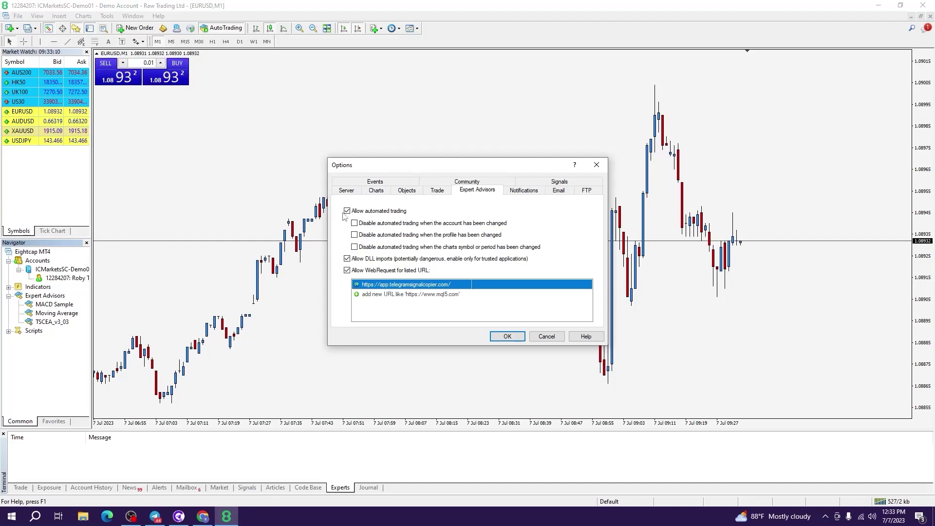
left_click(382, 285)
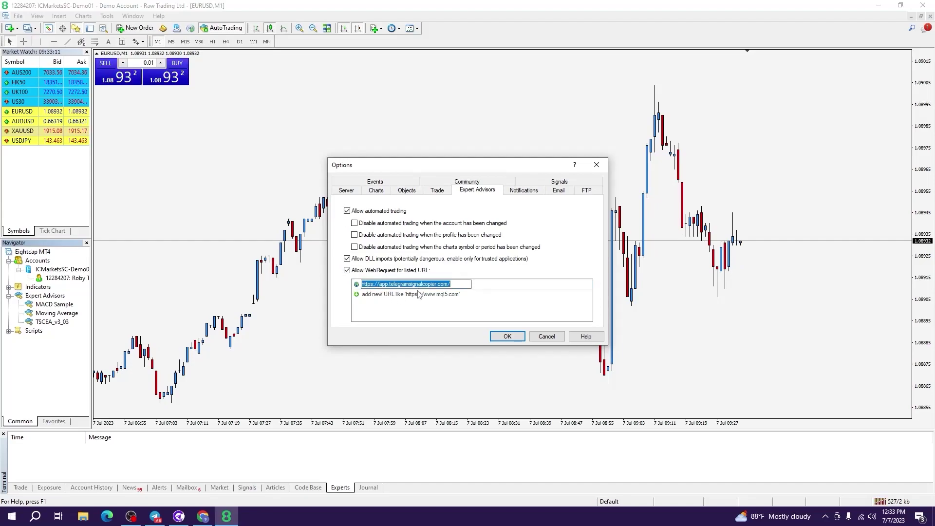
left_click(463, 286)
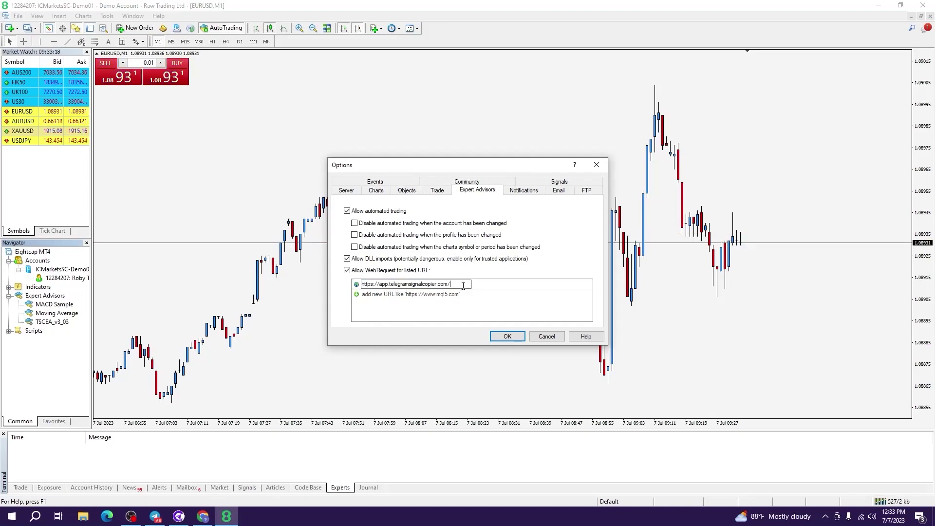
key("Return")
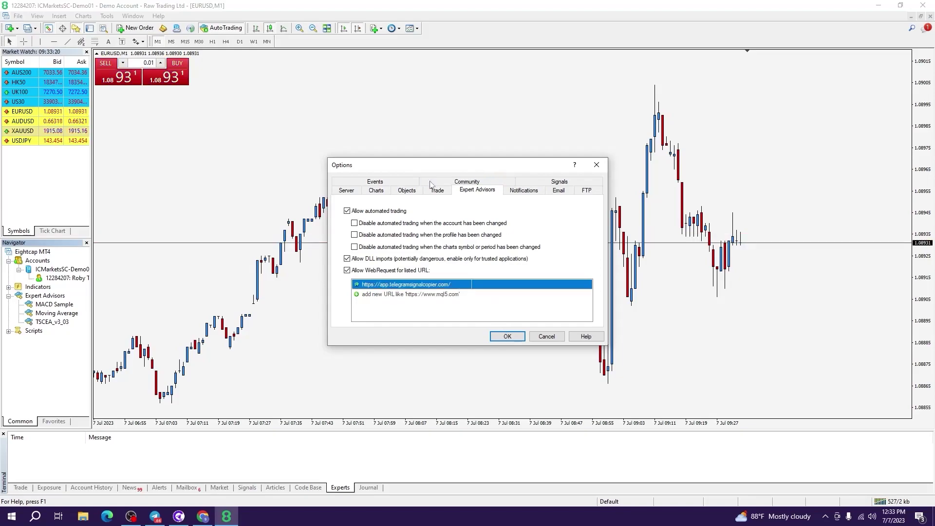
left_click(518, 341)
left_click(52, 322)
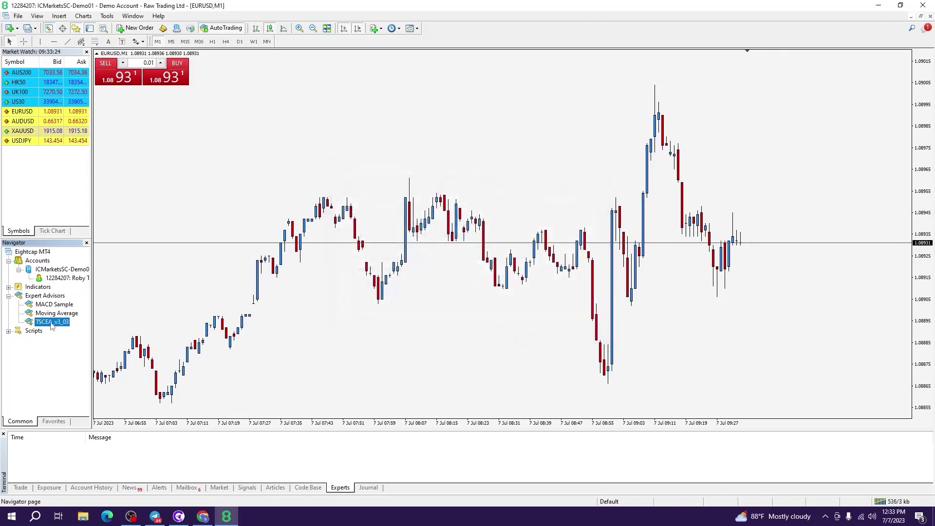
Drop TSCEA_v3_03 onto the EURUSD chart and review its Channel IDs, Symbol Prefix and Suffix inputs
left_click_drag(51, 323, 425, 167)
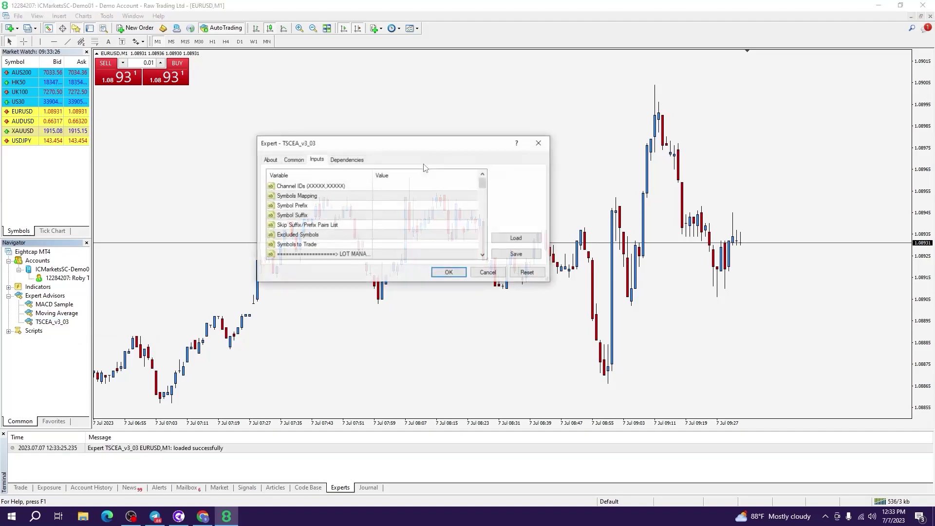
left_click(404, 195)
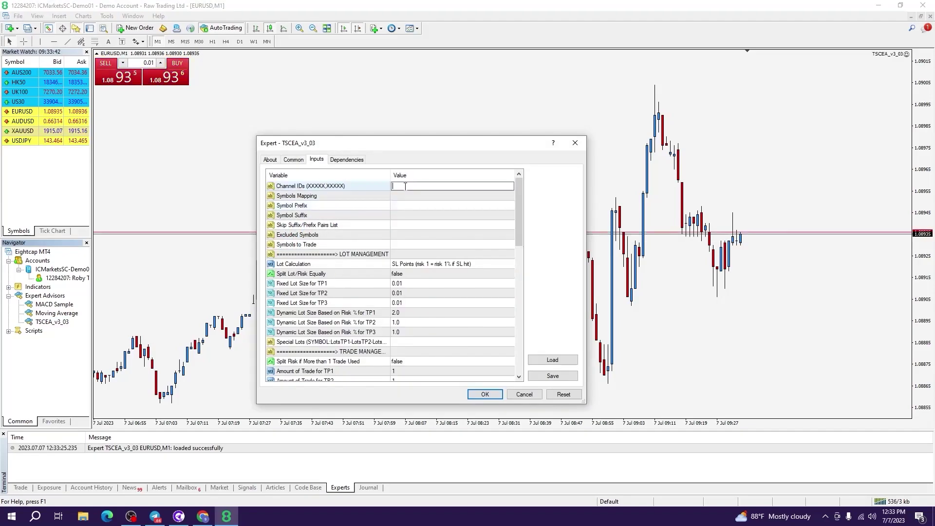
left_click(404, 197)
left_click(417, 206)
left_click(417, 206)
left_click(421, 216)
left_click(421, 216)
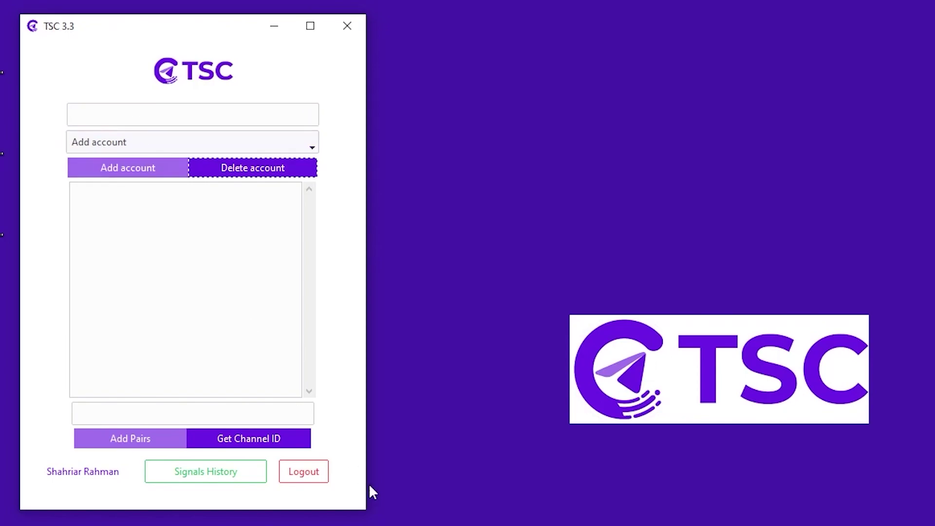
Bring the Chrome accounts page, showing an Accounts Limit of 3, to the front
left_click(203, 516)
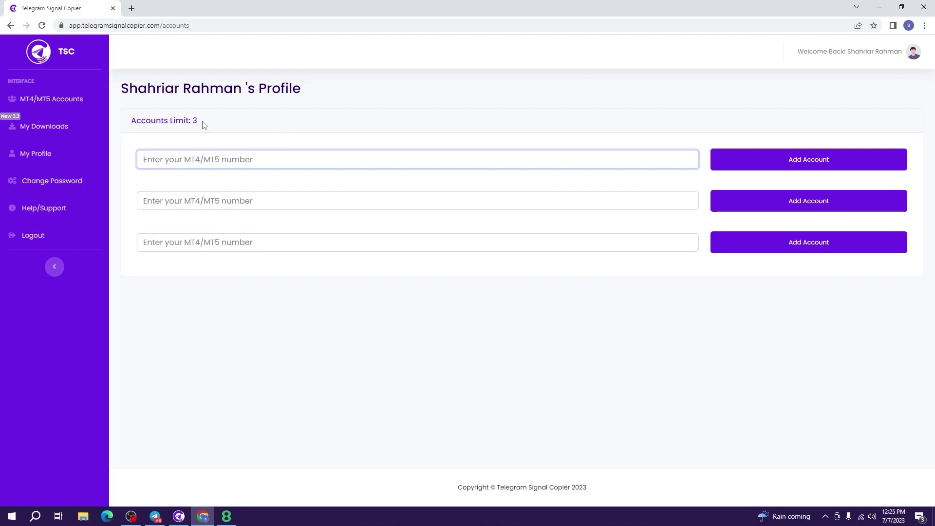
Copy the account's Login number from MetaTrader 4's login dialog, then close it
left_click(226, 516)
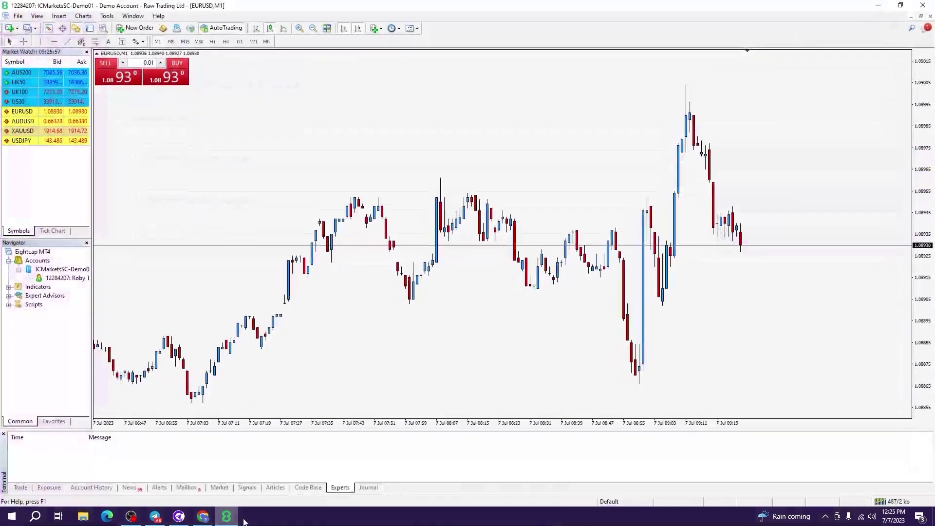
double_click(63, 279)
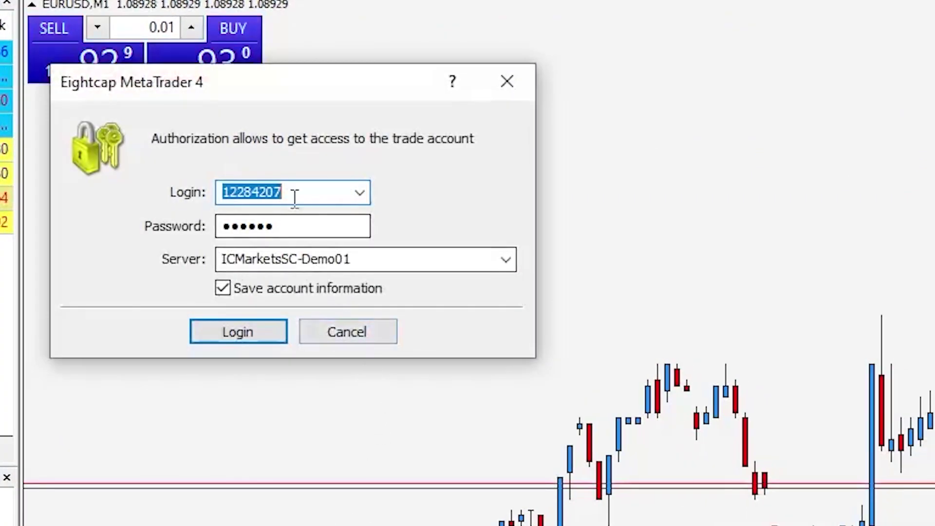
right_click(286, 185)
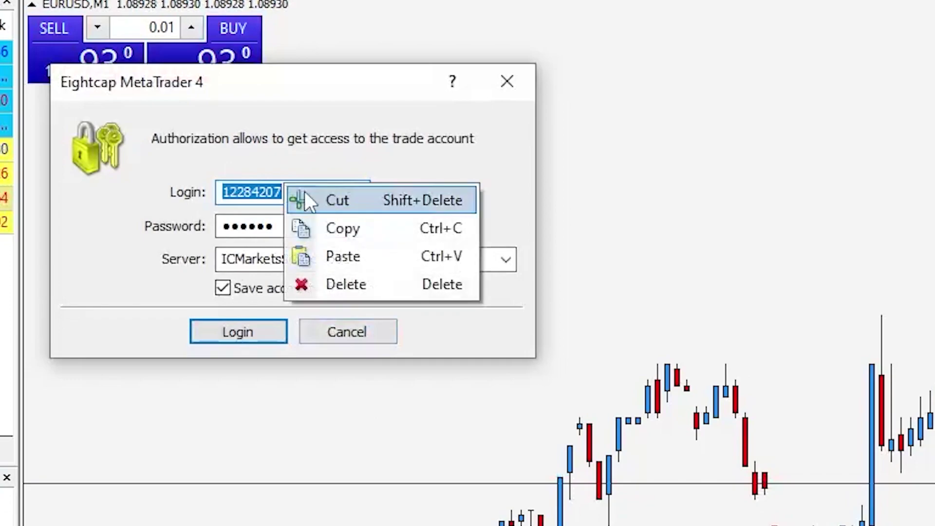
left_click(341, 228)
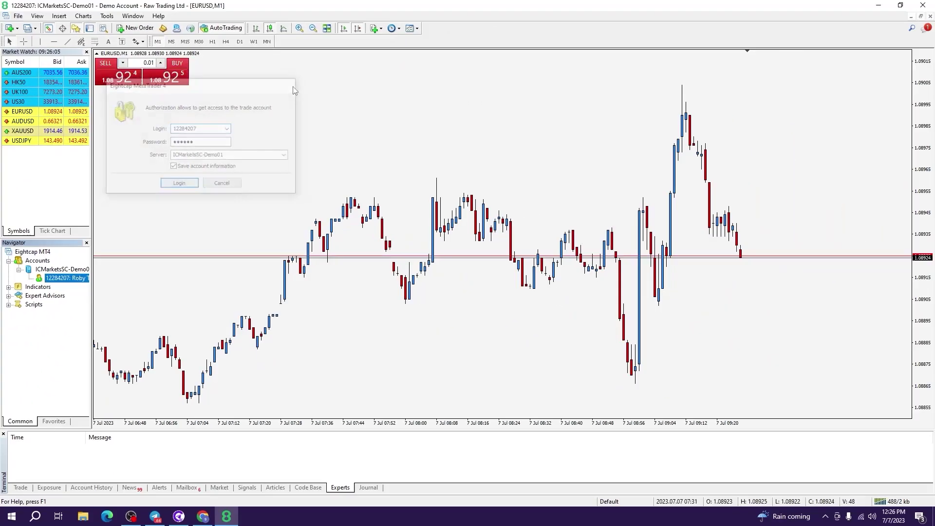
left_click(520, 85)
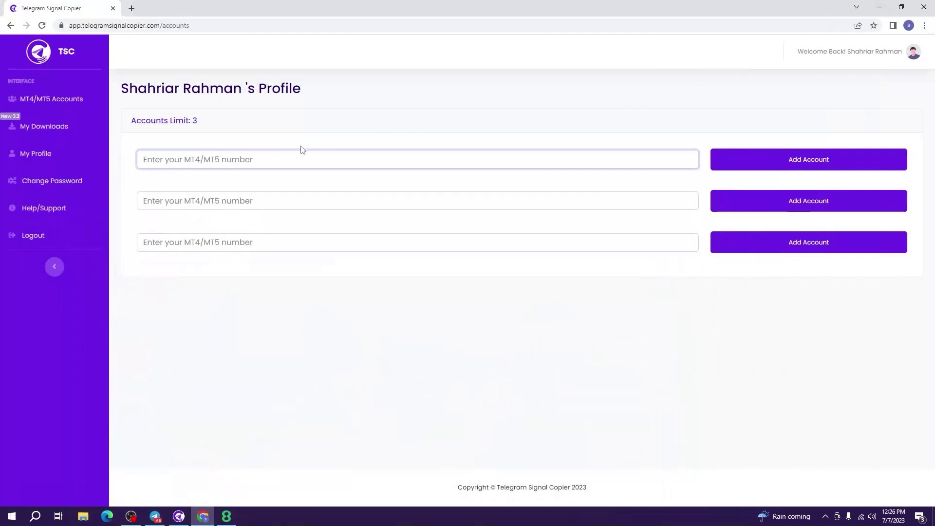
Paste the MT4 login number into the first MT4/MT5 field, add the account, and minimize Chrome
key("ctrl+v")
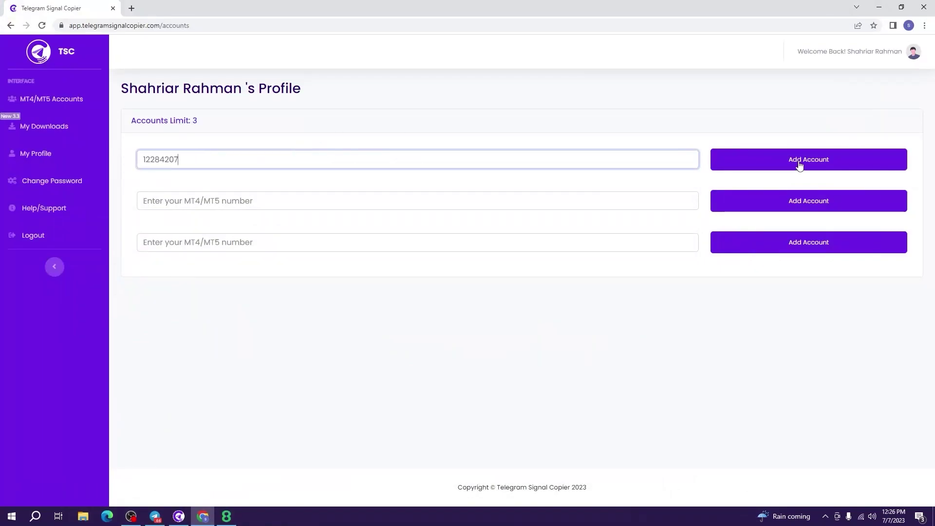
left_click(799, 160)
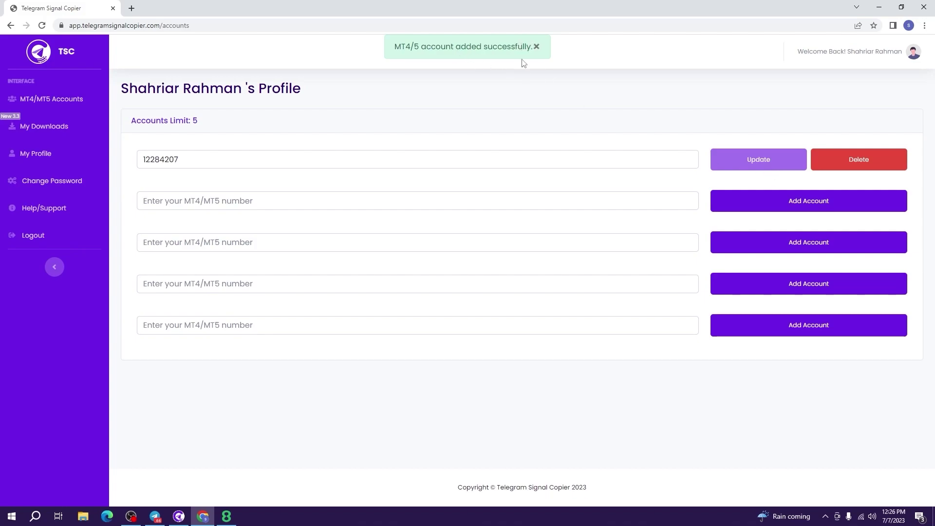
left_click(877, 7)
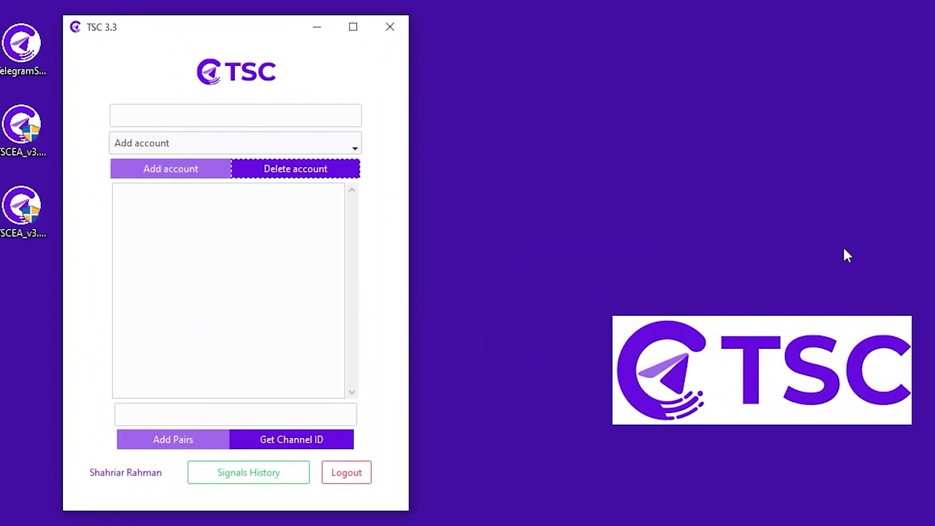
Paste the MT4 account number into TSC's top account field and add it
left_click(240, 111)
left_click(240, 111)
key("ctrl+v")
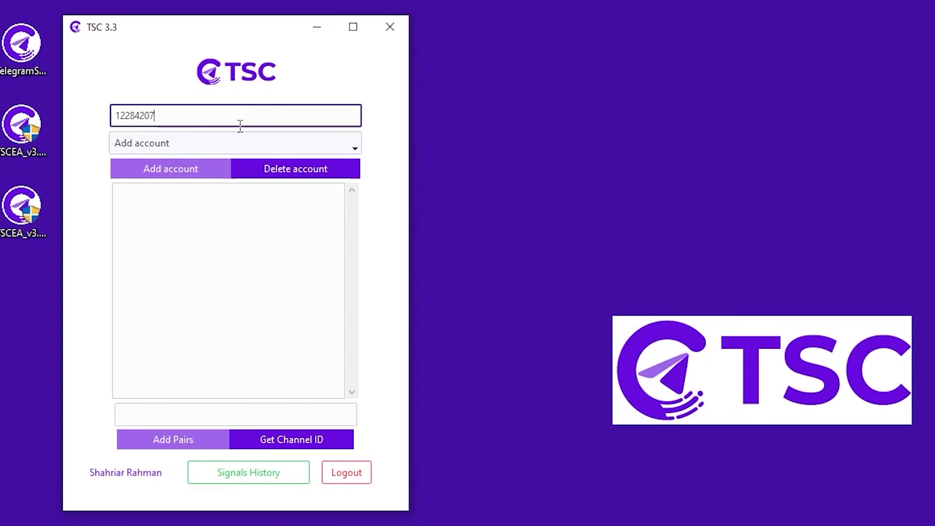
left_click(194, 171)
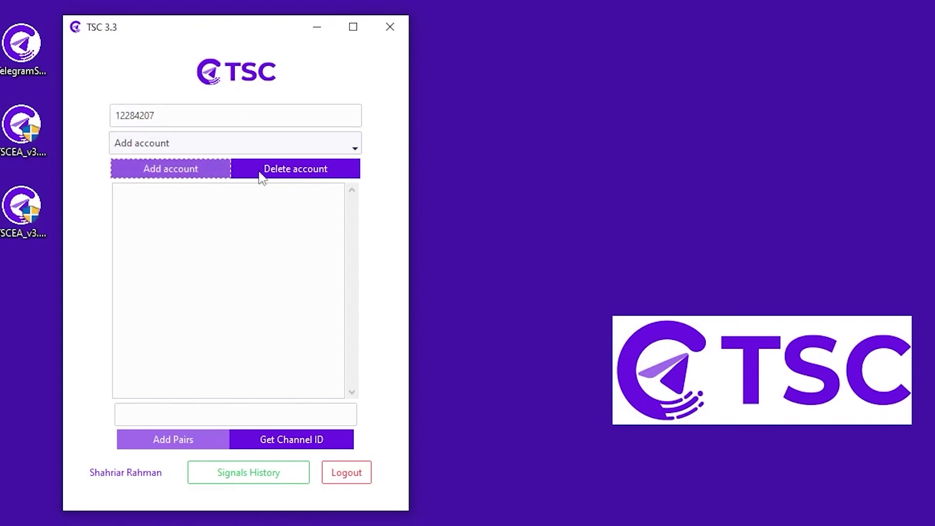